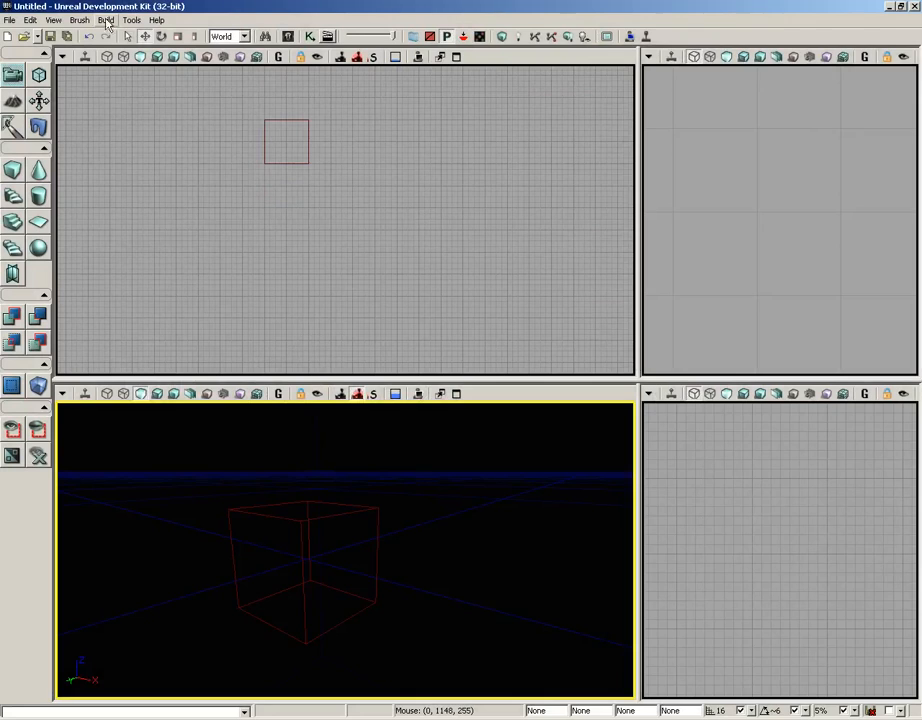
click(79, 20)
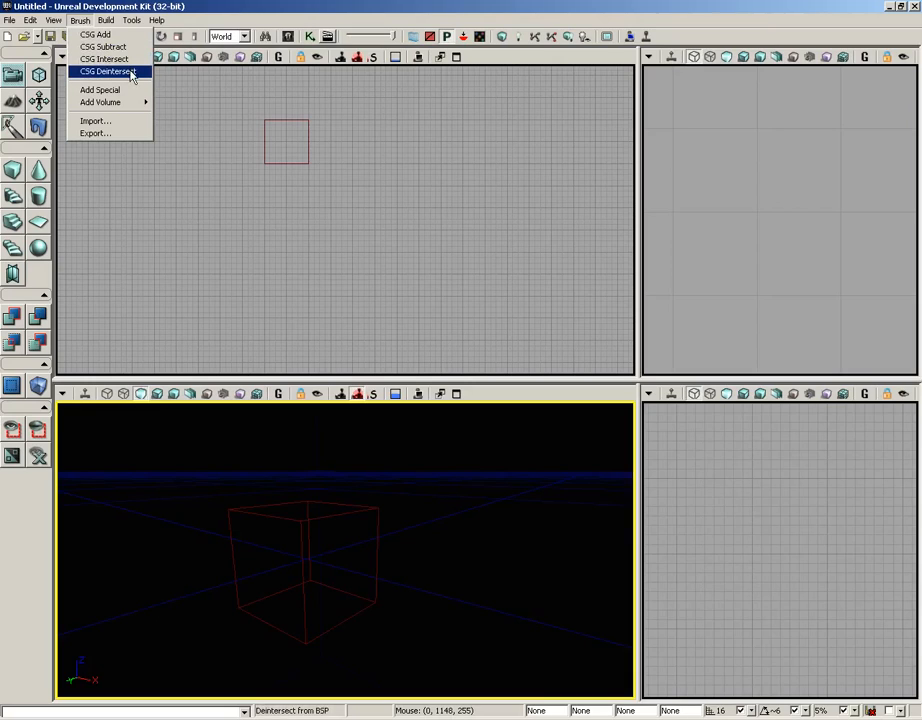
click(77, 22)
drag(466, 475, 467, 475)
mouse_move(467, 475)
right_down()
mouse_move(467, 519)
mouse_move(467, 475)
right_up()
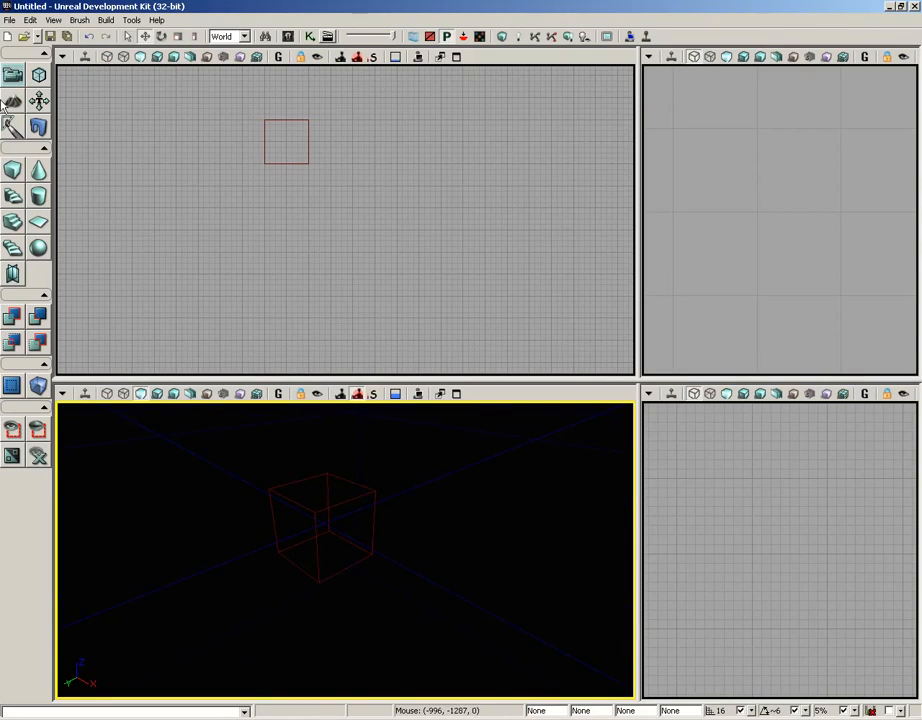
click(12, 25)
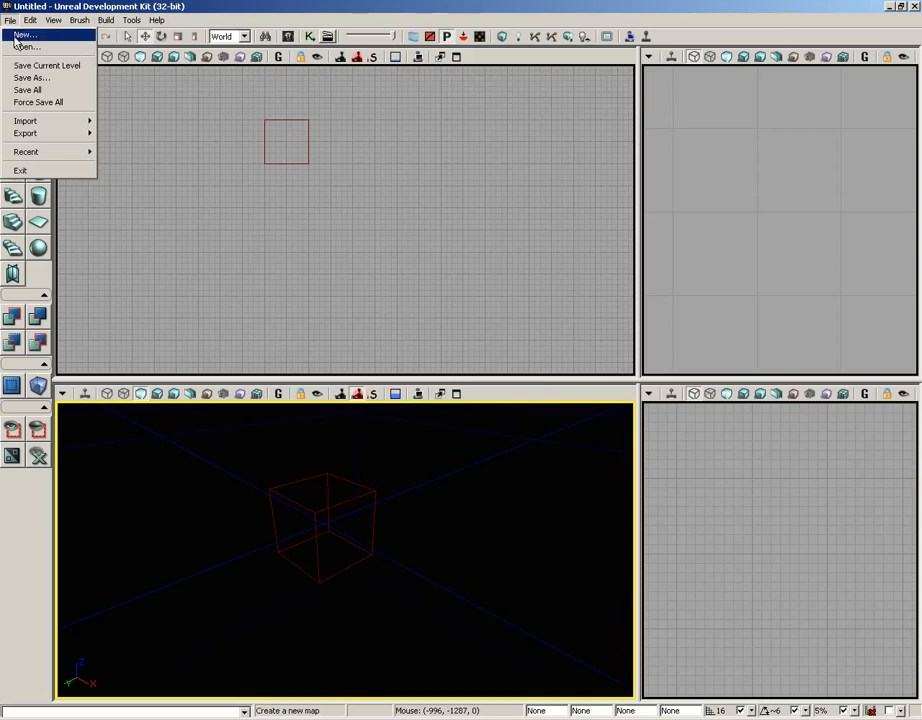
click(18, 35)
click(507, 353)
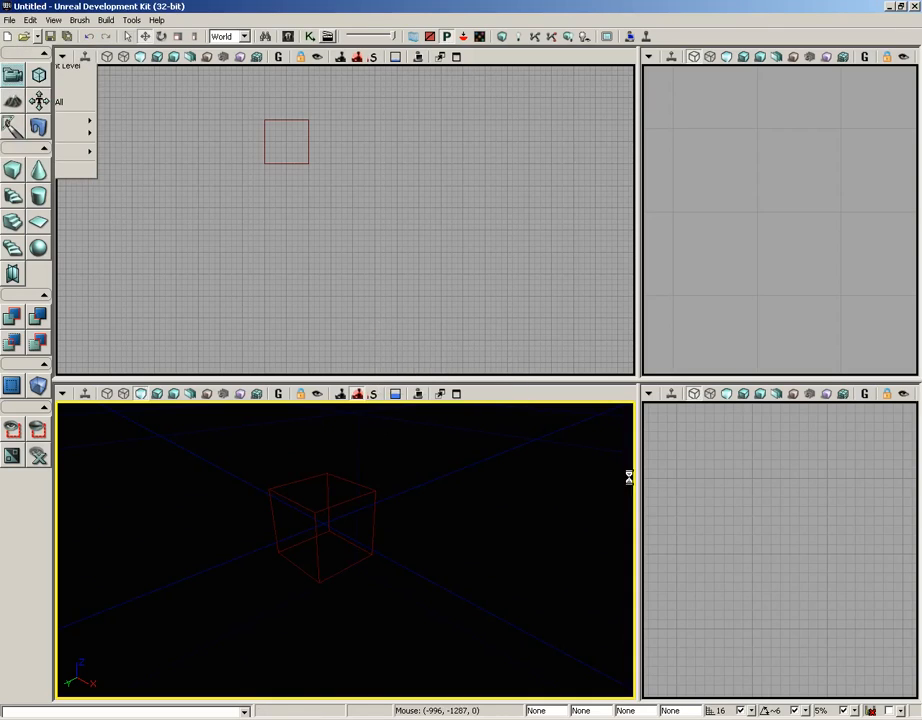
mouse_move(482, 555)
mouse_down()
mouse_move(463, 490)
mouse_move(480, 549)
mouse_up()
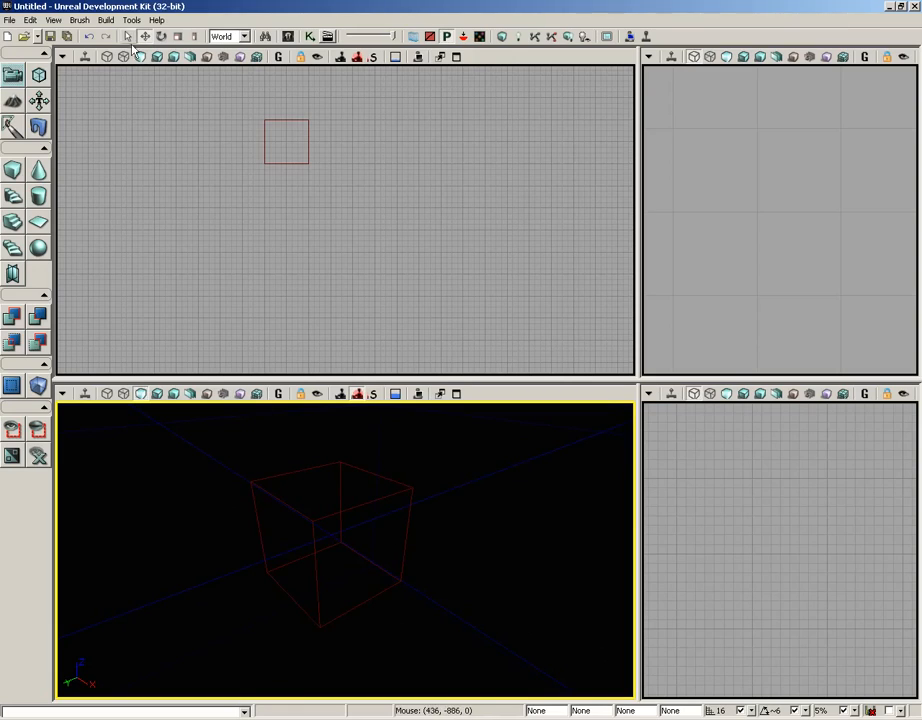
CSG-add a cube brush from the builder brush.
click(79, 21)
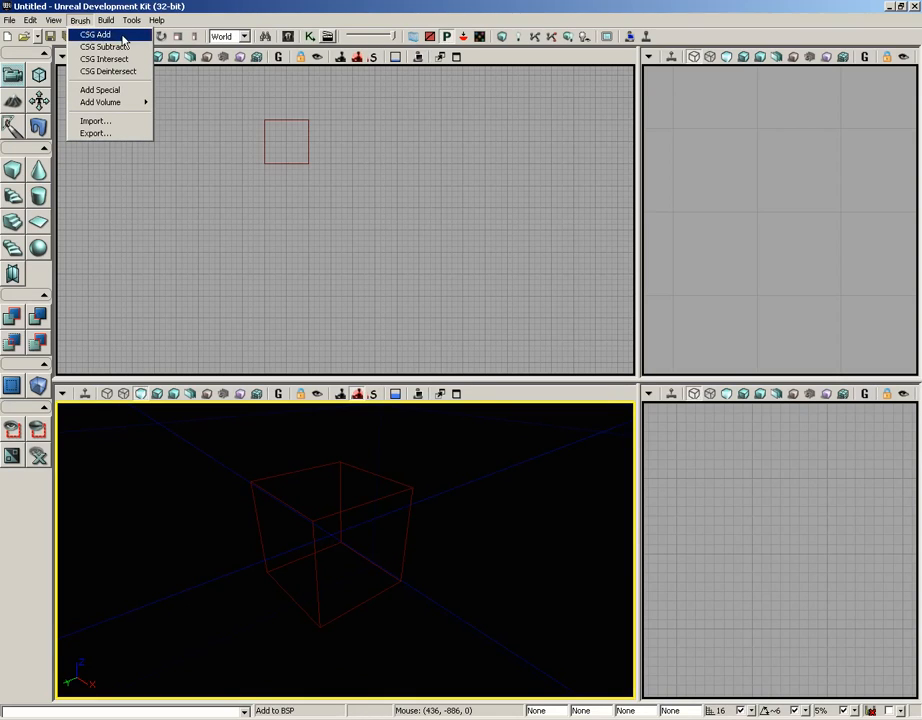
click(123, 41)
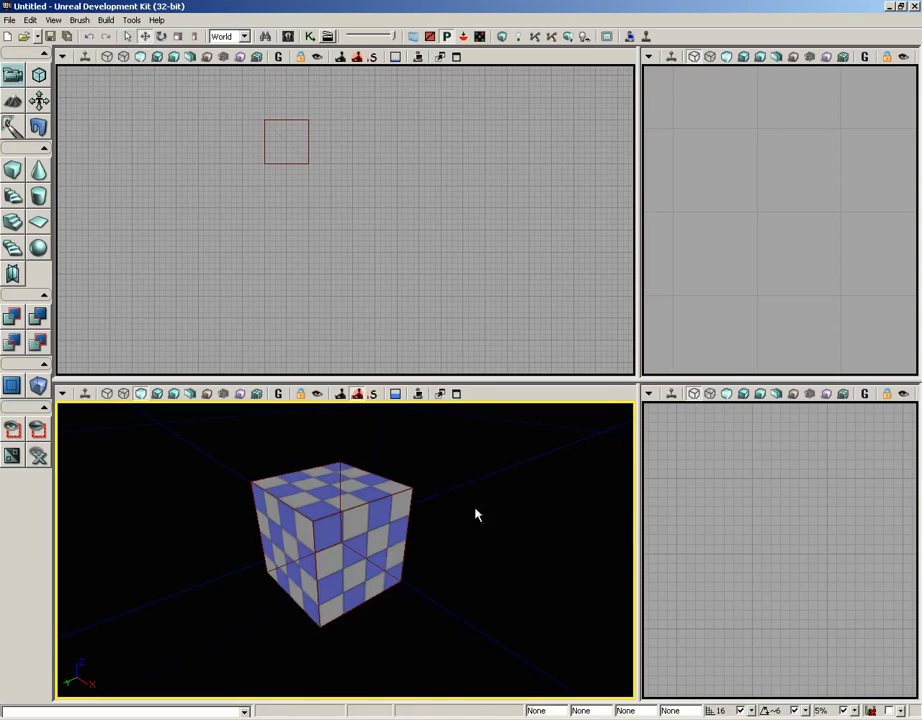
mouse_move(475, 512)
mouse_down()
mouse_move(578, 504)
mouse_move(539, 504)
mouse_up()
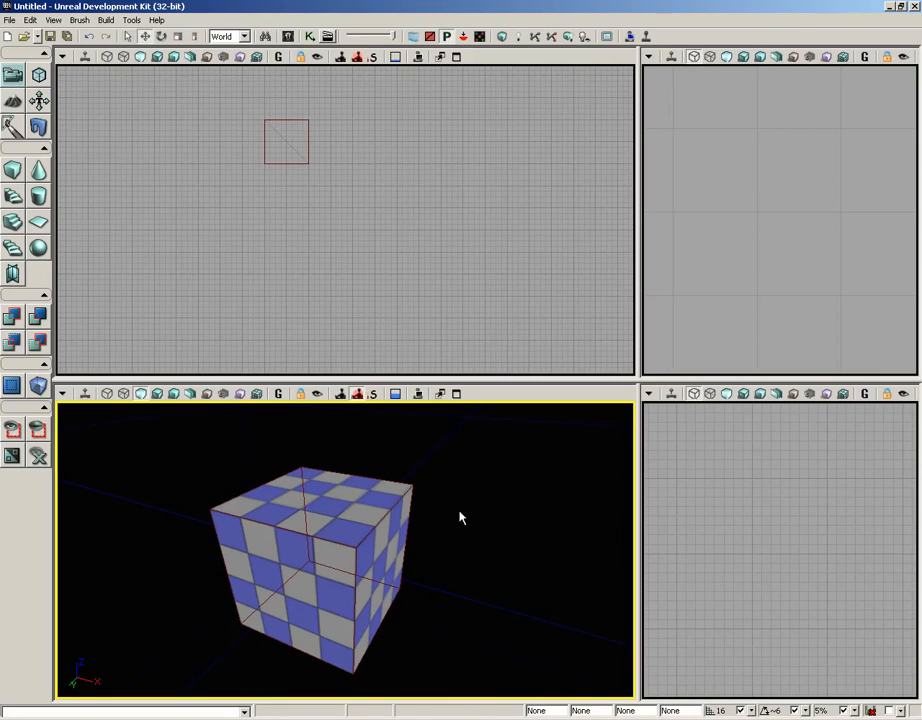
drag(461, 517, 467, 543)
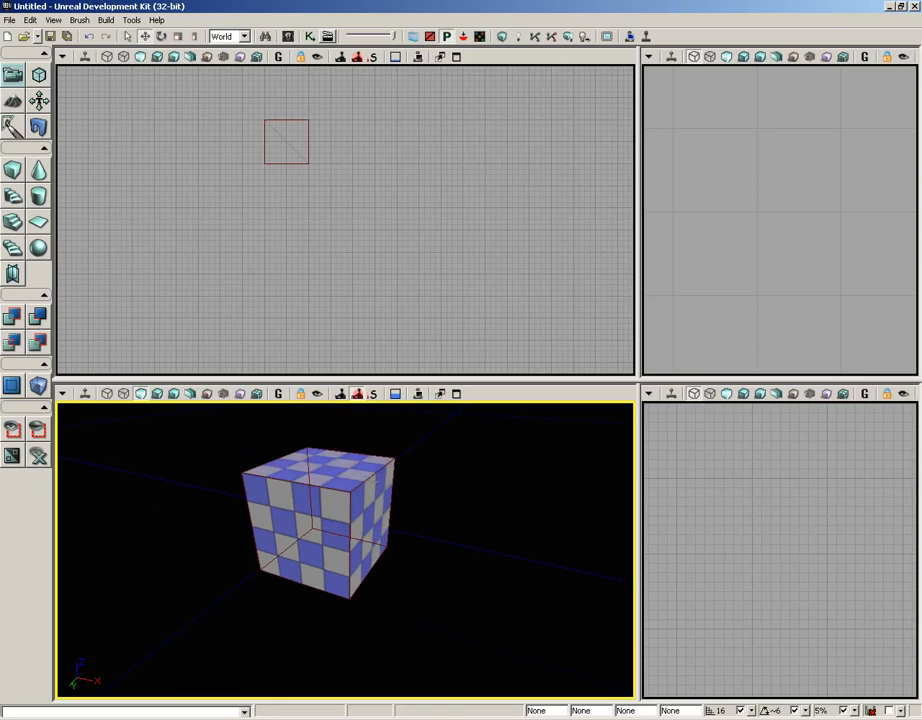
Move the builder brush beside the first cube and CSG-add a second cube.
click(307, 168)
mouse_move(307, 169)
mouse_down()
mouse_move(355, 127)
mouse_move(355, 289)
mouse_move(393, 254)
mouse_move(403, 259)
mouse_up()
mouse_move(457, 492)
mouse_down()
mouse_move(383, 512)
mouse_move(627, 523)
mouse_up()
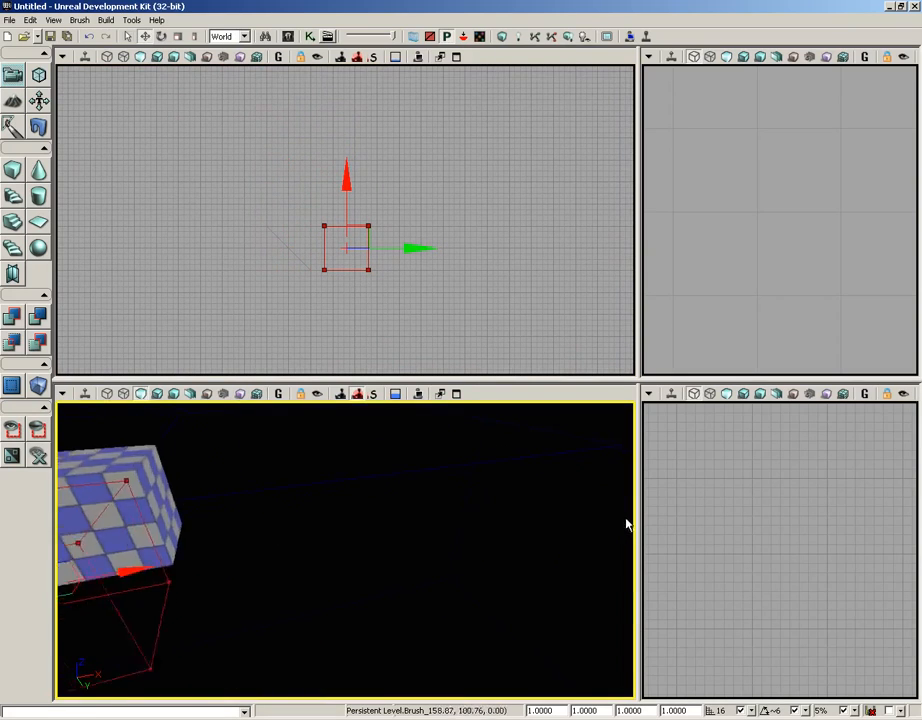
mouse_move(627, 523)
right_down()
mouse_move(494, 514)
mouse_move(605, 491)
mouse_move(546, 489)
mouse_move(564, 488)
right_up()
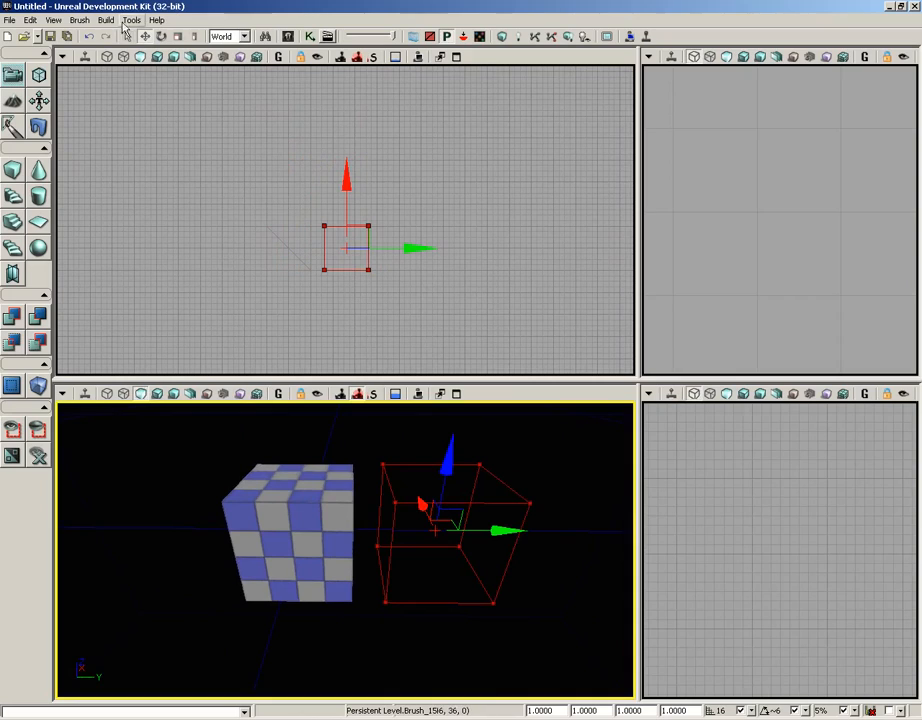
click(78, 21)
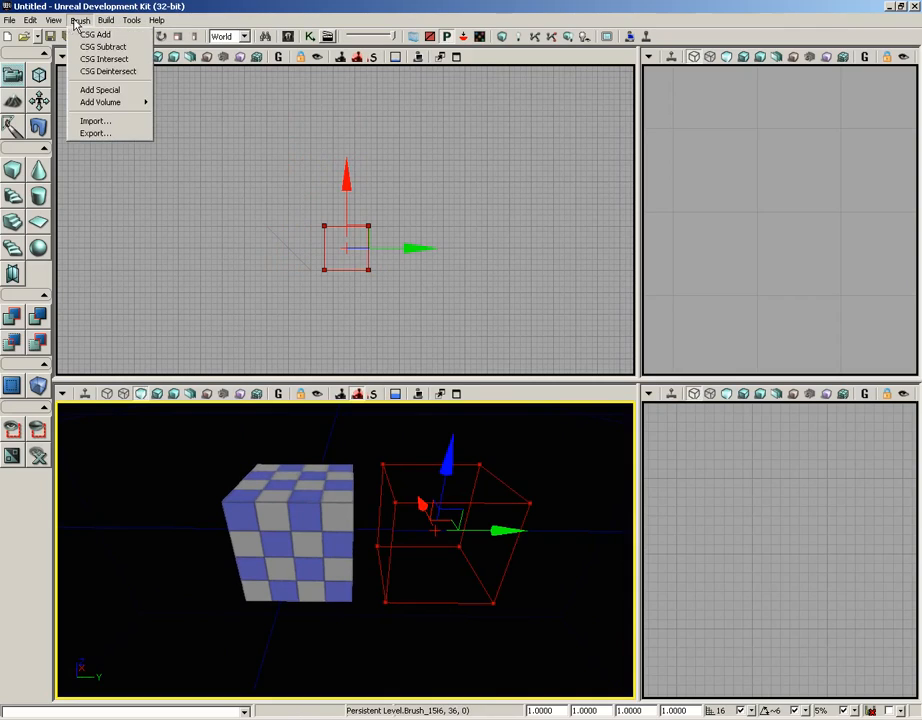
click(80, 34)
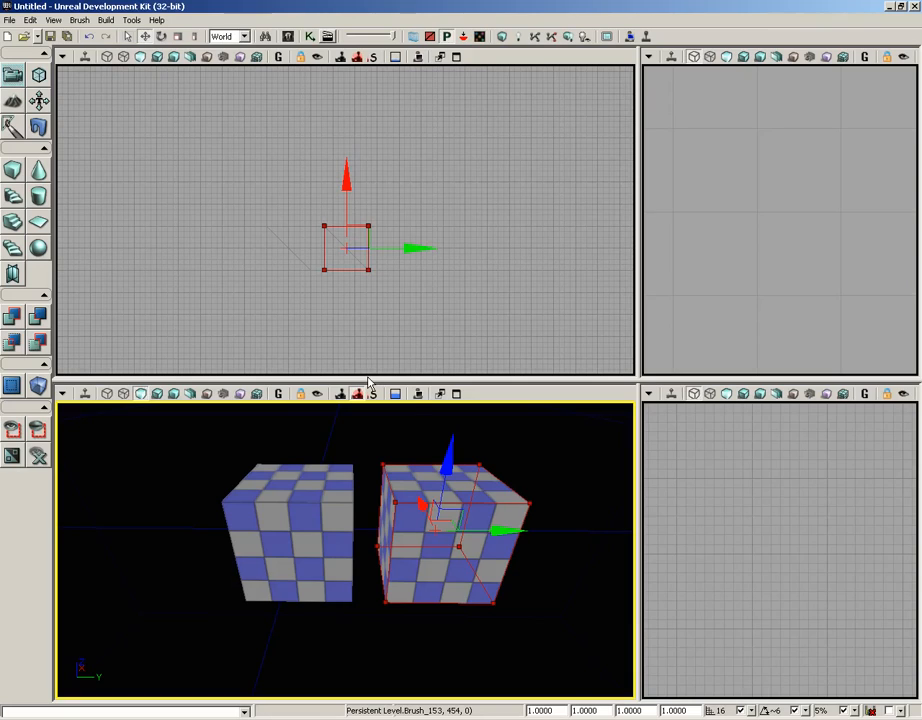
Position the builder brush above the gap between the two cubes and CSG-subtract it.
drag(513, 532, 422, 531)
drag(355, 466, 357, 405)
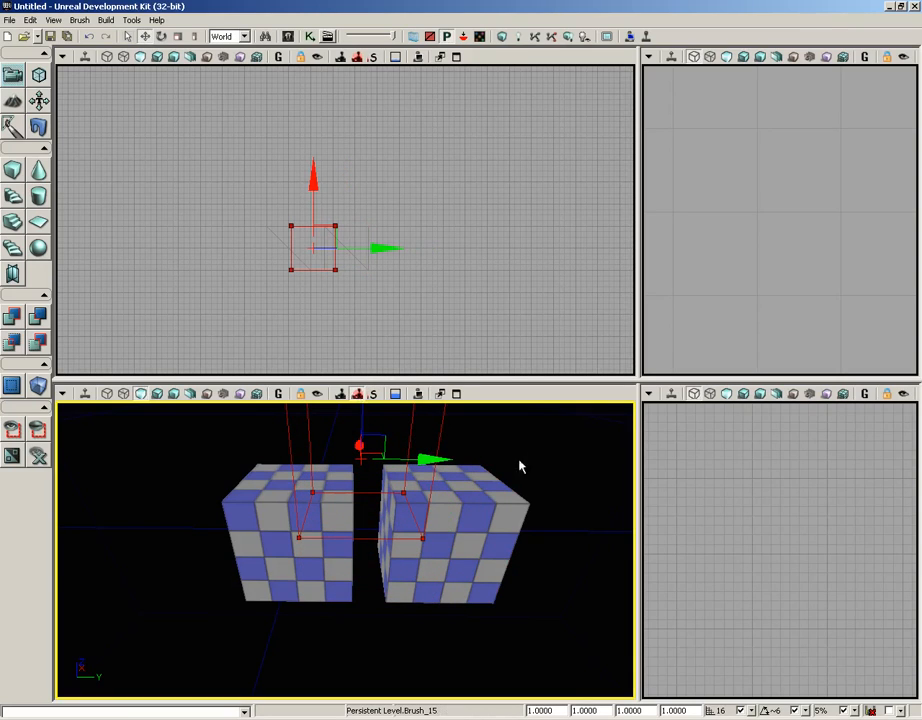
middle_drag(553, 480, 556, 461)
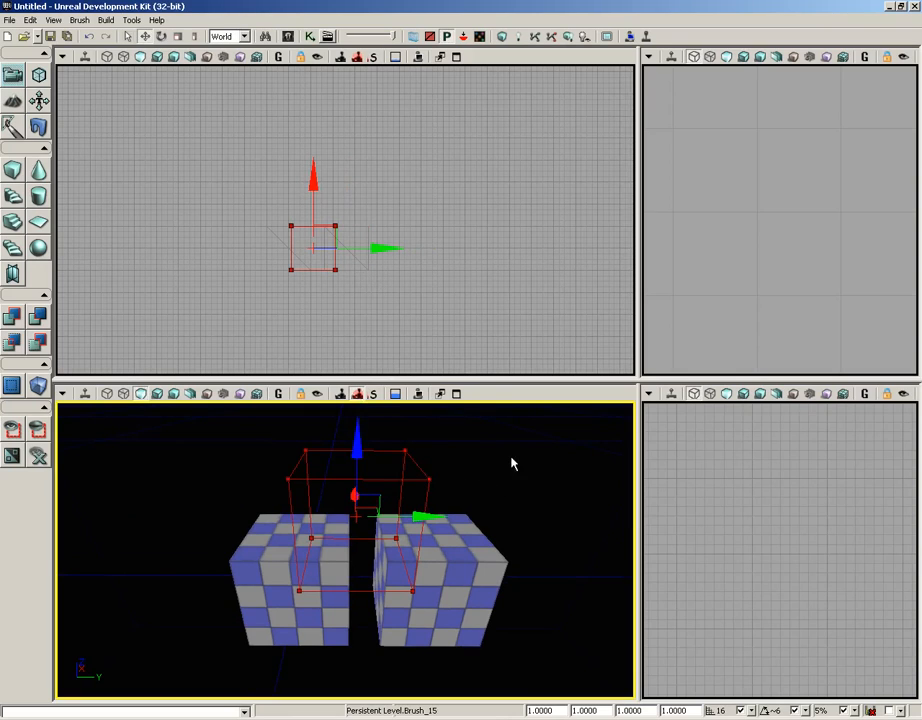
middle_drag(511, 457, 523, 463)
right_drag(523, 463, 521, 418)
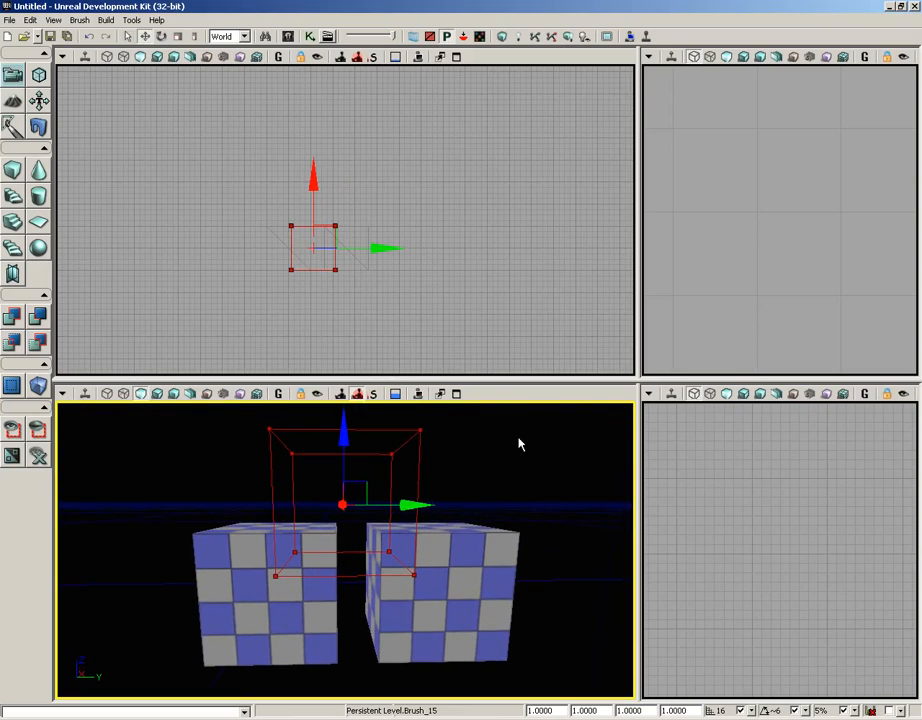
click(79, 20)
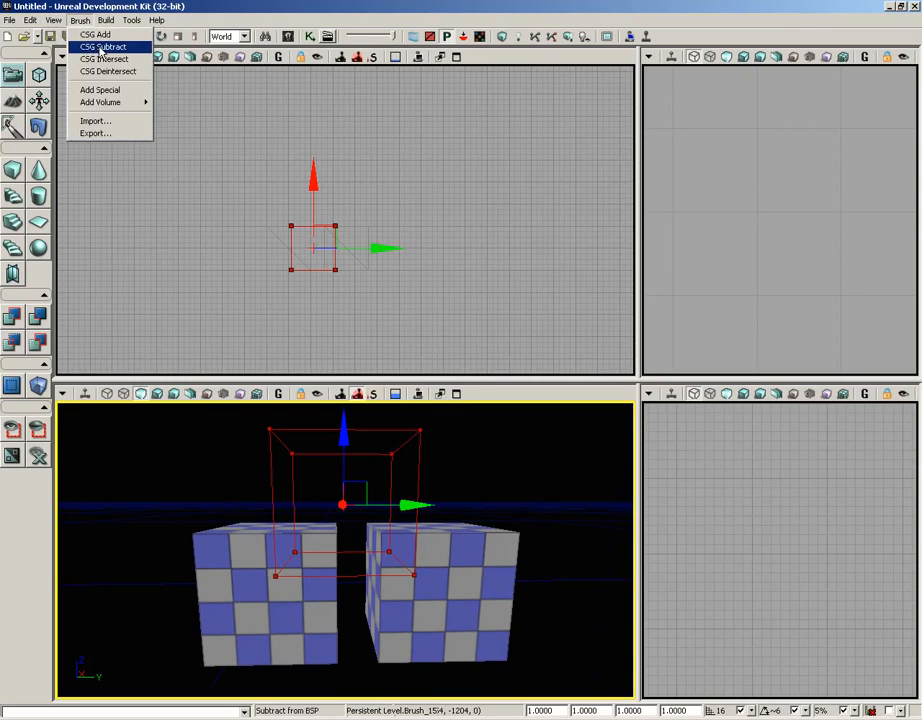
click(101, 47)
mouse_move(503, 458)
mouse_down()
mouse_move(461, 437)
mouse_move(503, 458)
mouse_up()
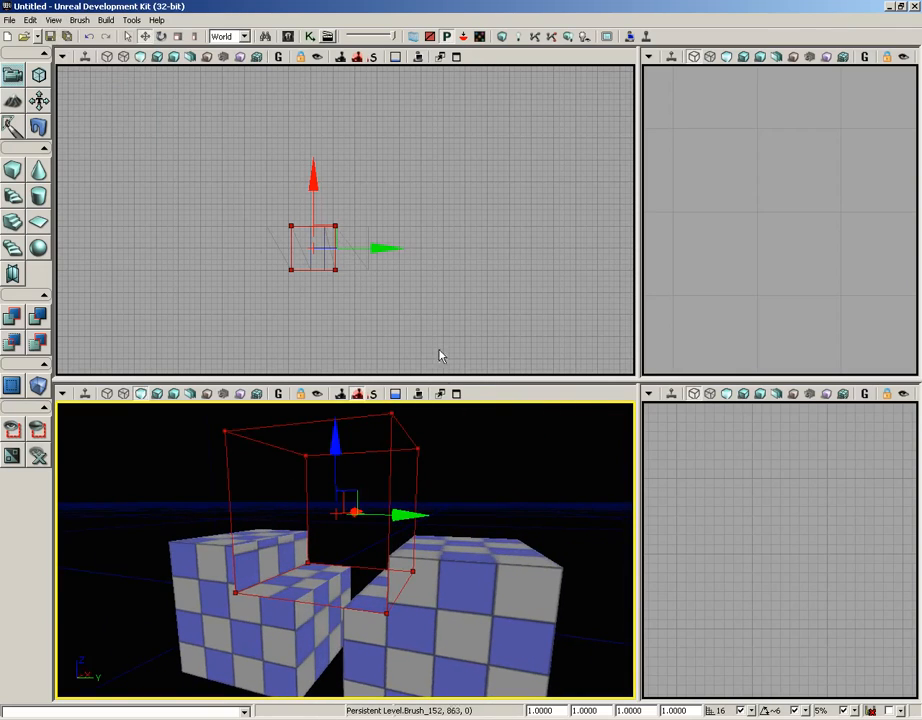
Move the builder brush up and away from the cubes in the side view and enlarge that viewport.
scroll(732, 299, down, 10)
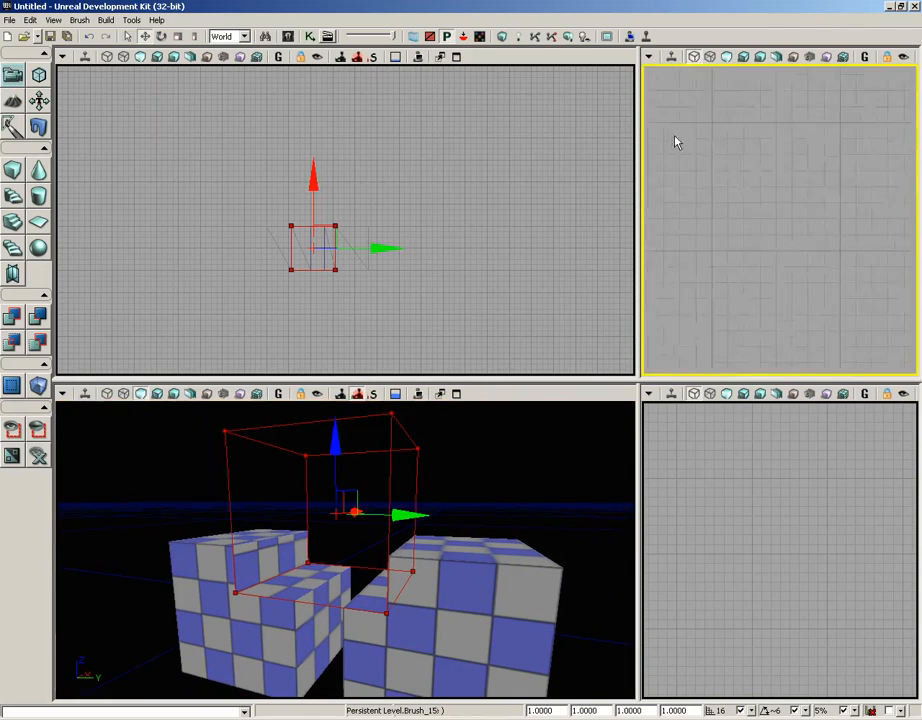
drag(729, 317, 805, 348)
scroll(786, 570, down, 10)
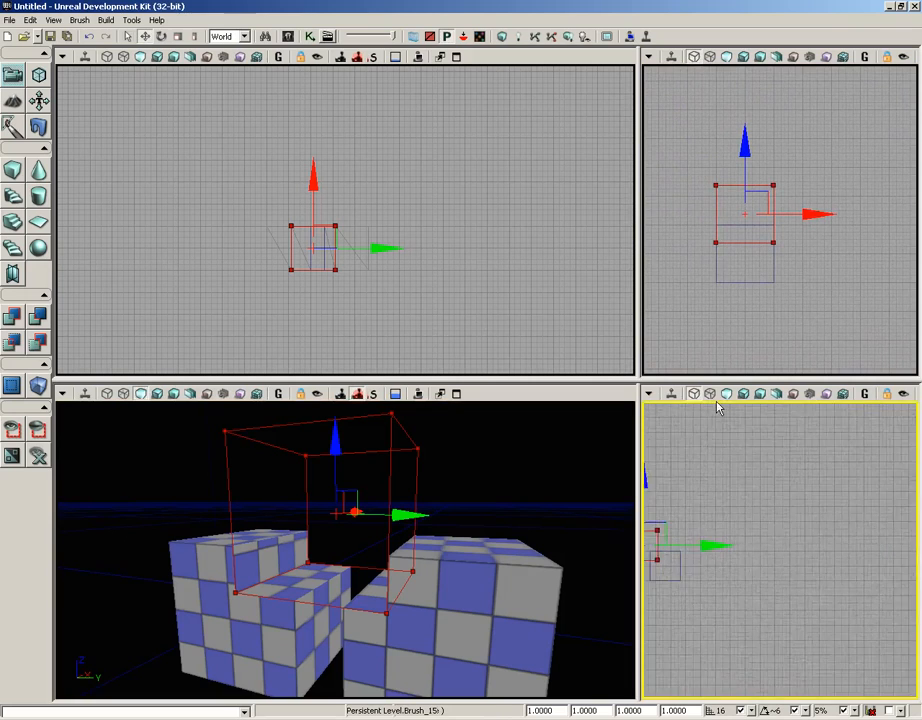
mouse_move(778, 569)
mouse_down()
mouse_move(828, 567)
mouse_move(842, 546)
mouse_up()
scroll(813, 630, up, 6)
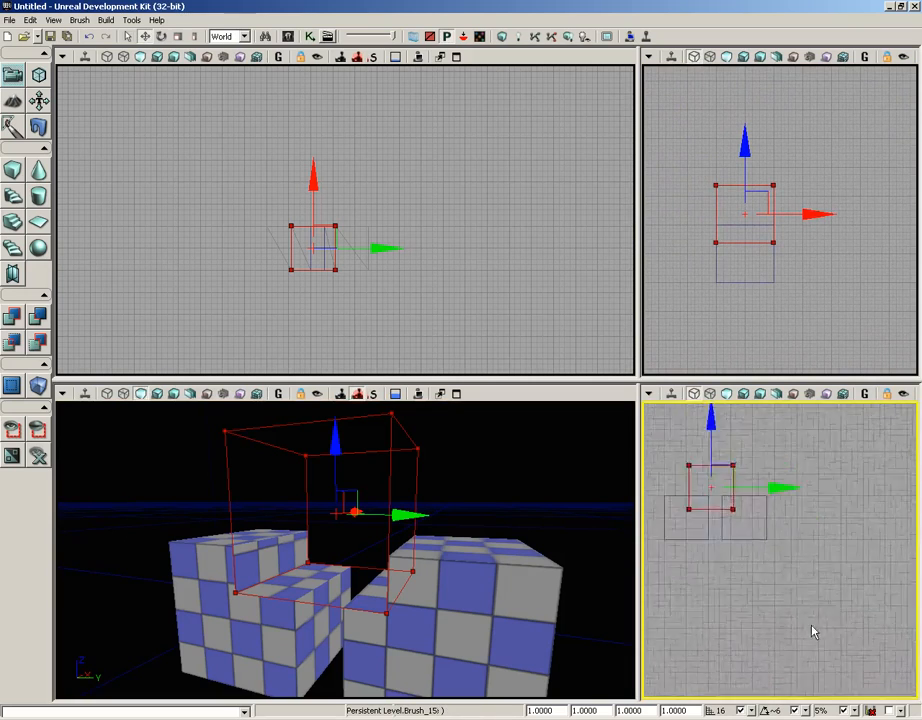
drag(744, 530, 815, 589)
mouse_move(764, 507)
mouse_down()
mouse_move(815, 488)
mouse_move(780, 520)
mouse_move(795, 500)
mouse_move(875, 463)
mouse_up()
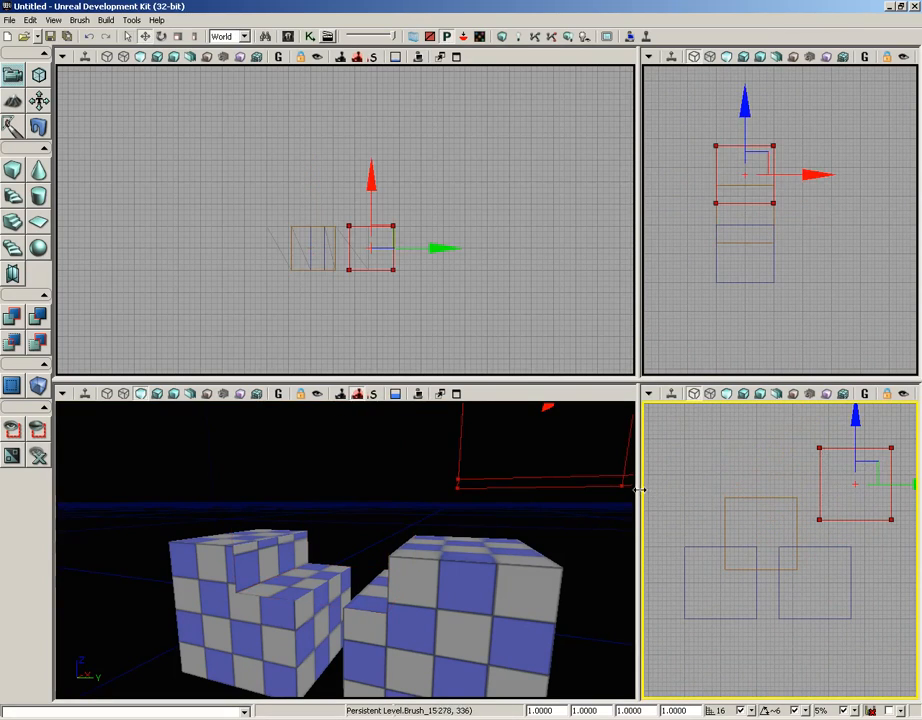
drag(642, 488, 314, 488)
drag(515, 386, 515, 237)
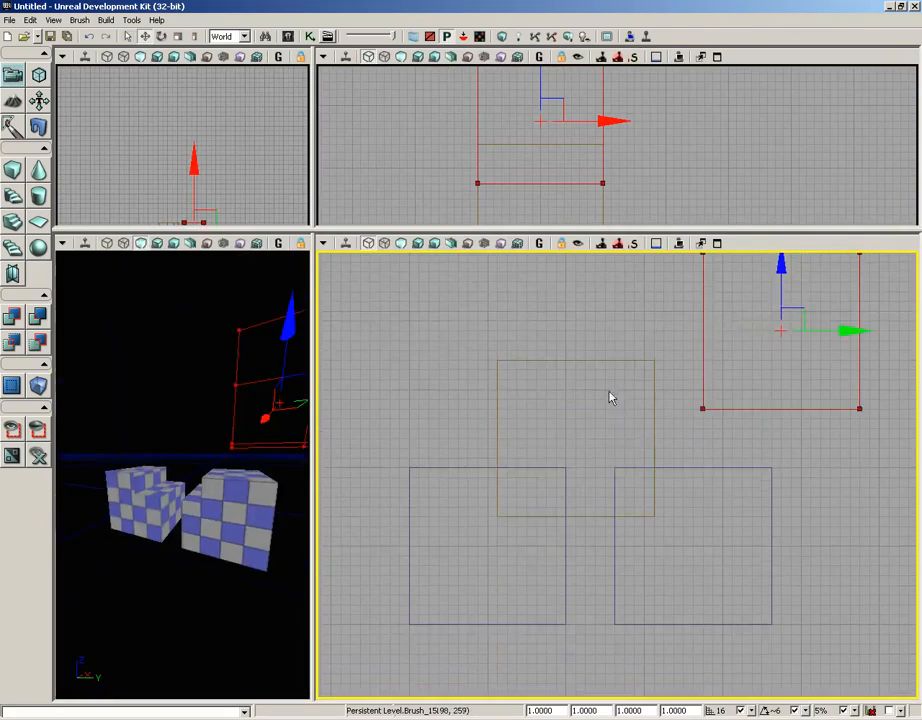
scroll(600, 380, down, 2)
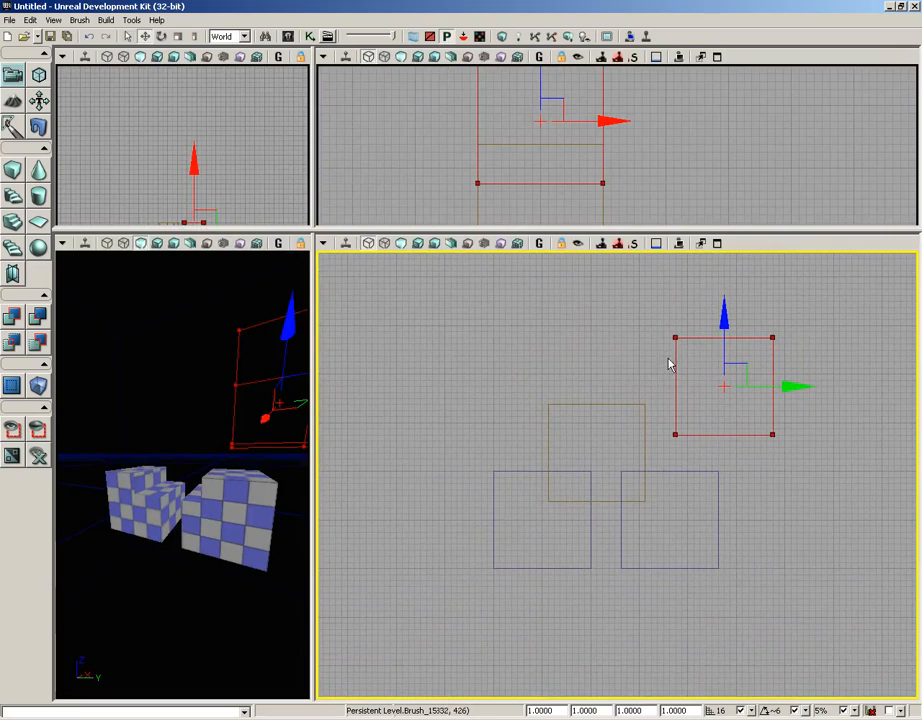
Select the subtractive brush and nudge it slightly along the Y axis, enlarging the perspective viewport.
click(582, 568)
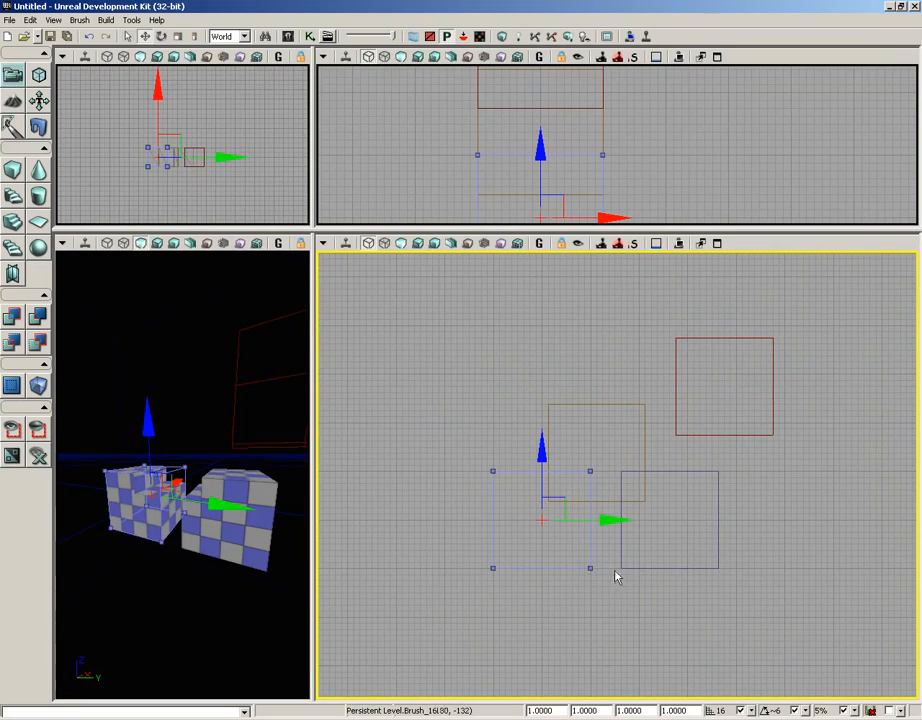
click(675, 570)
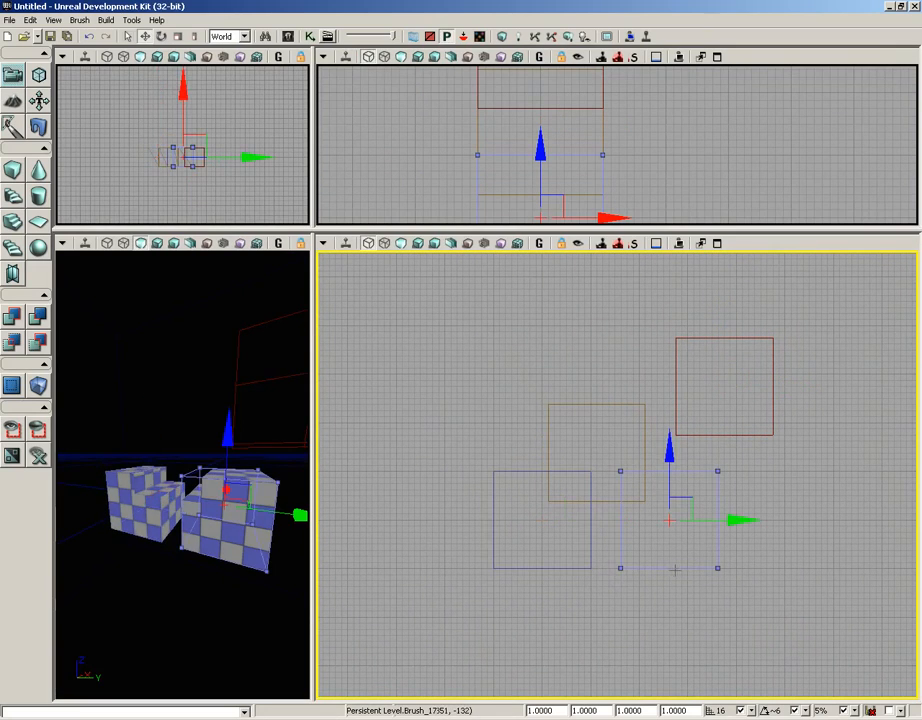
click(609, 403)
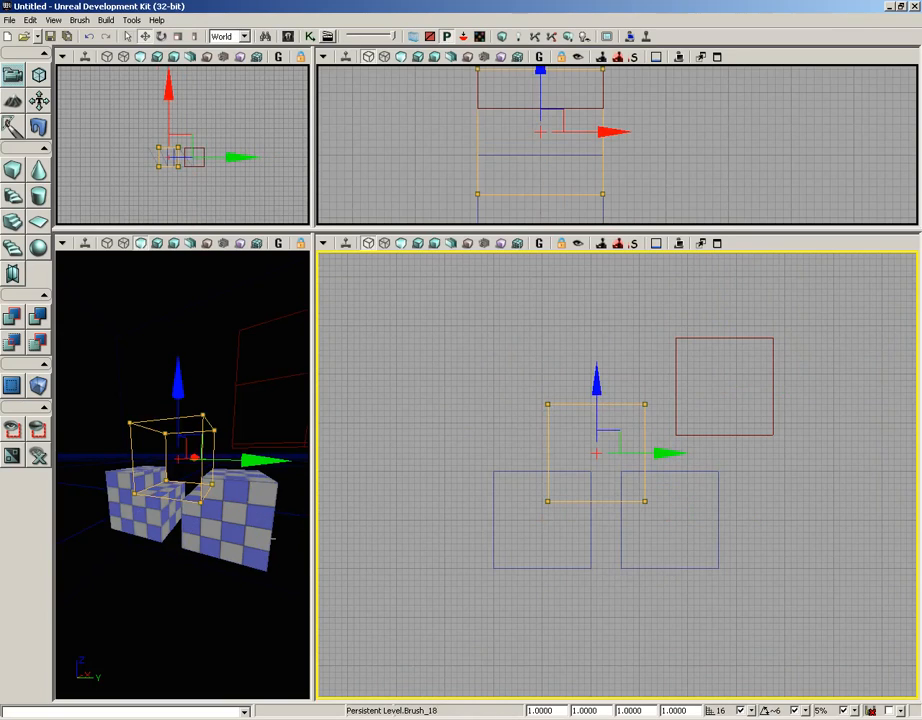
mouse_move(155, 583)
mouse_down()
mouse_move(229, 555)
mouse_move(214, 548)
mouse_up()
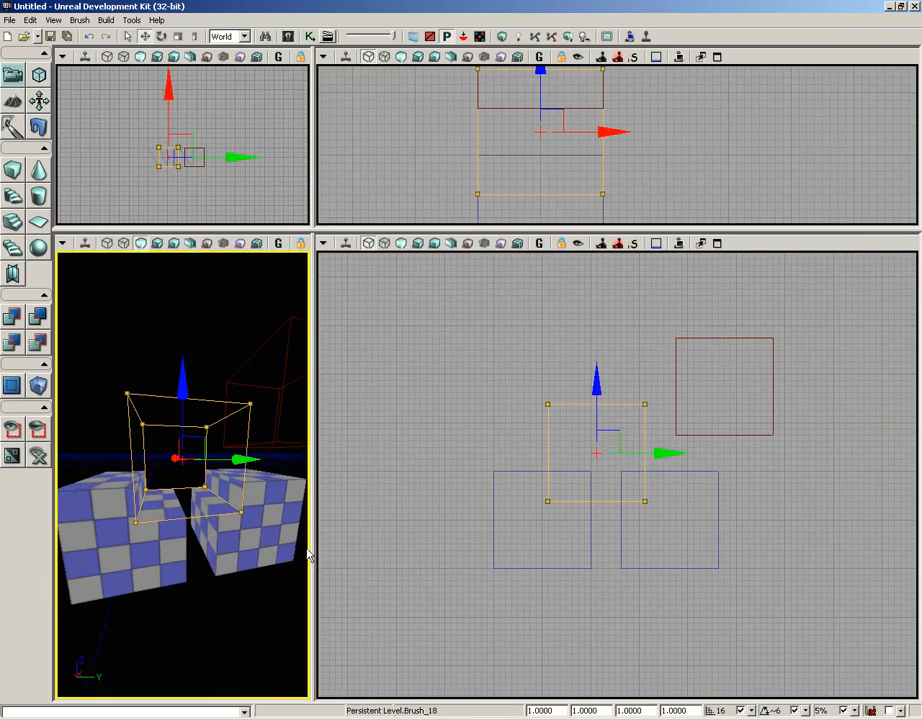
drag(311, 550, 572, 552)
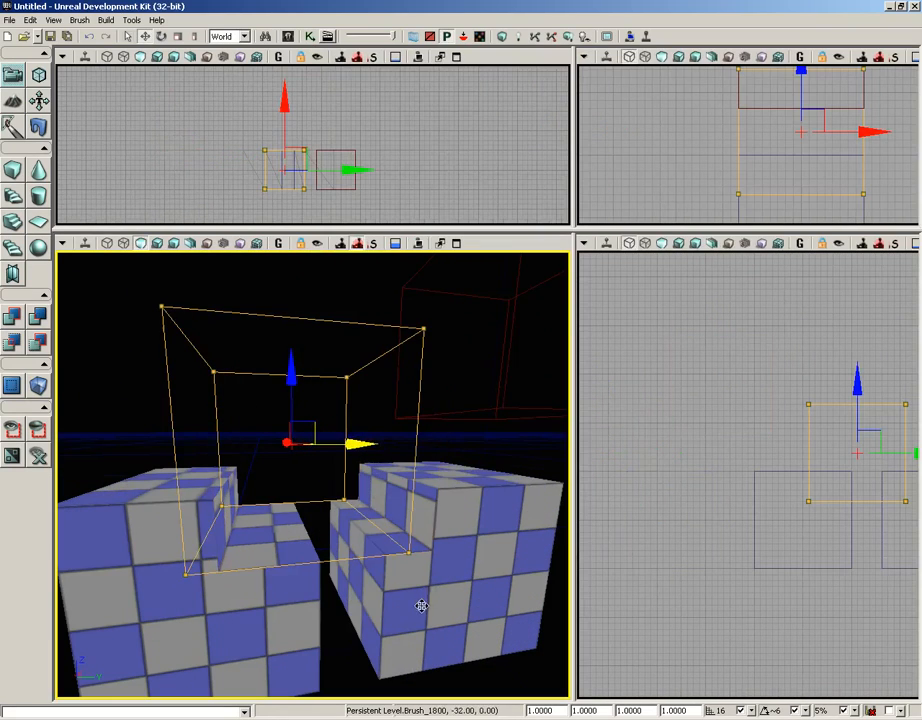
ctrl+right_drag(421, 606, 419, 606)
mouse_move(349, 626)
mouse_down()
mouse_move(350, 676)
mouse_move(364, 685)
mouse_up()
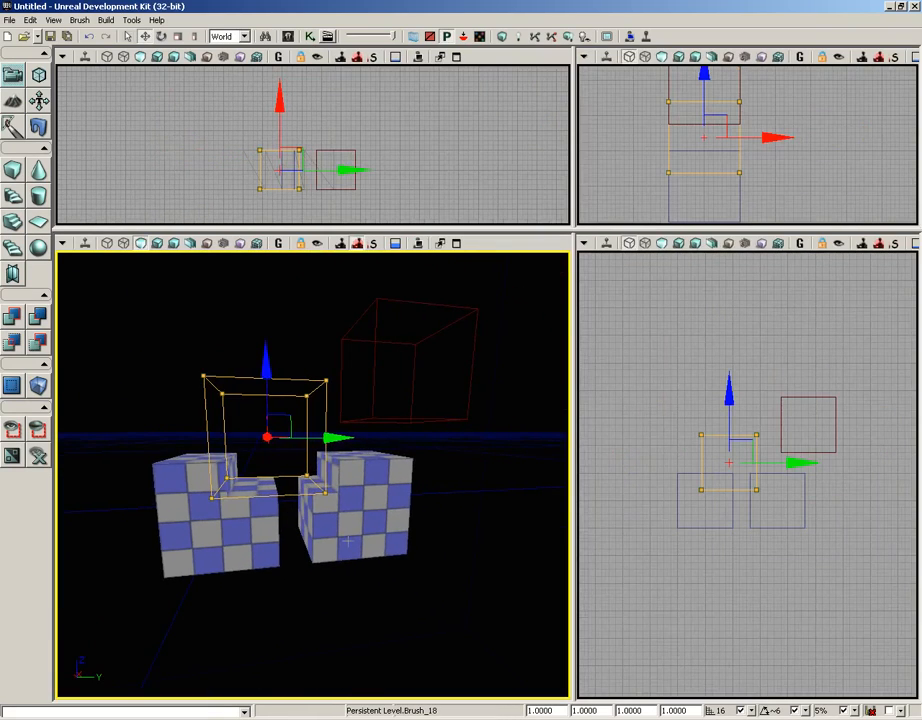
drag(346, 434, 339, 436)
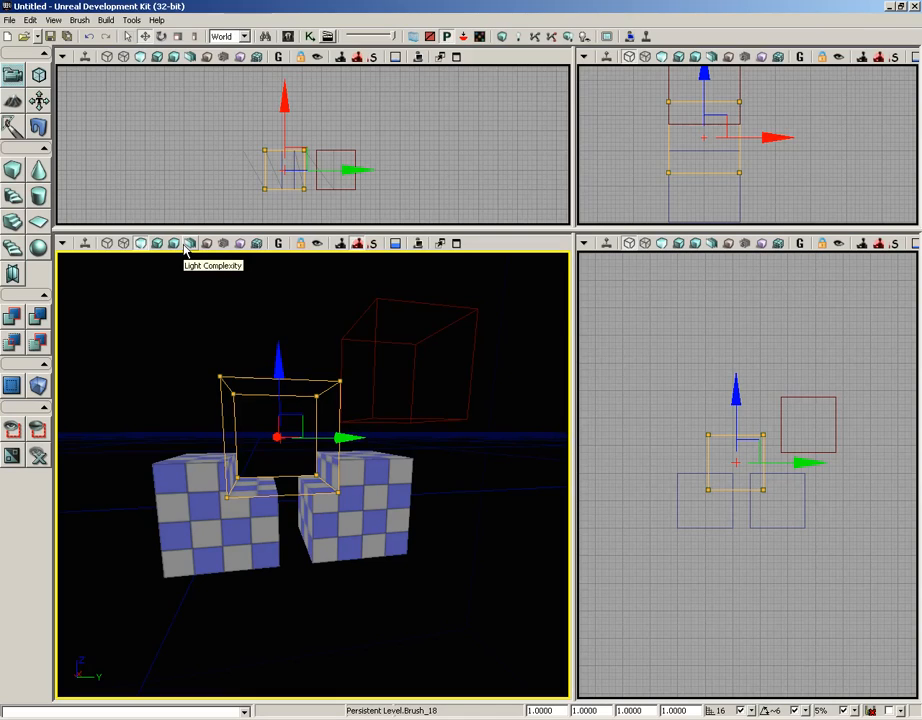
Select the builder brush and move it down onto the second cube in the side view.
click(76, 20)
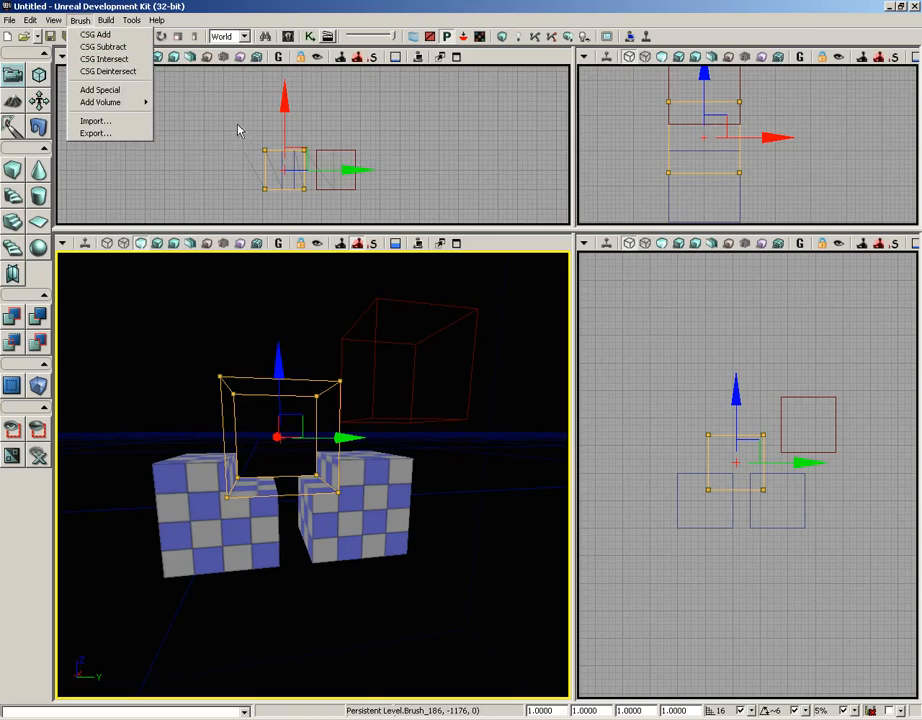
click(376, 328)
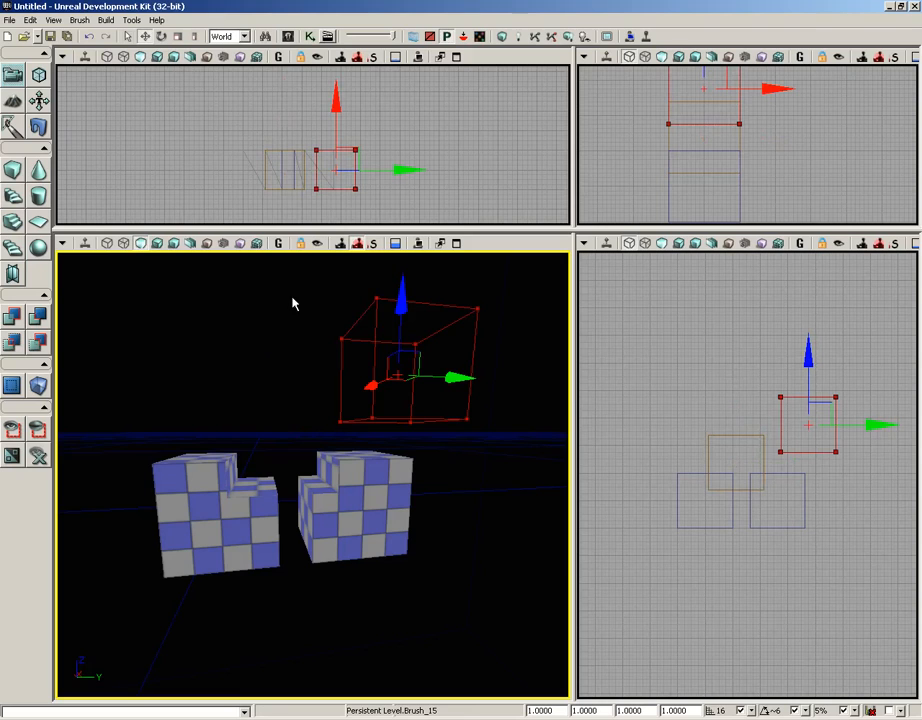
scroll(681, 560, up, 5)
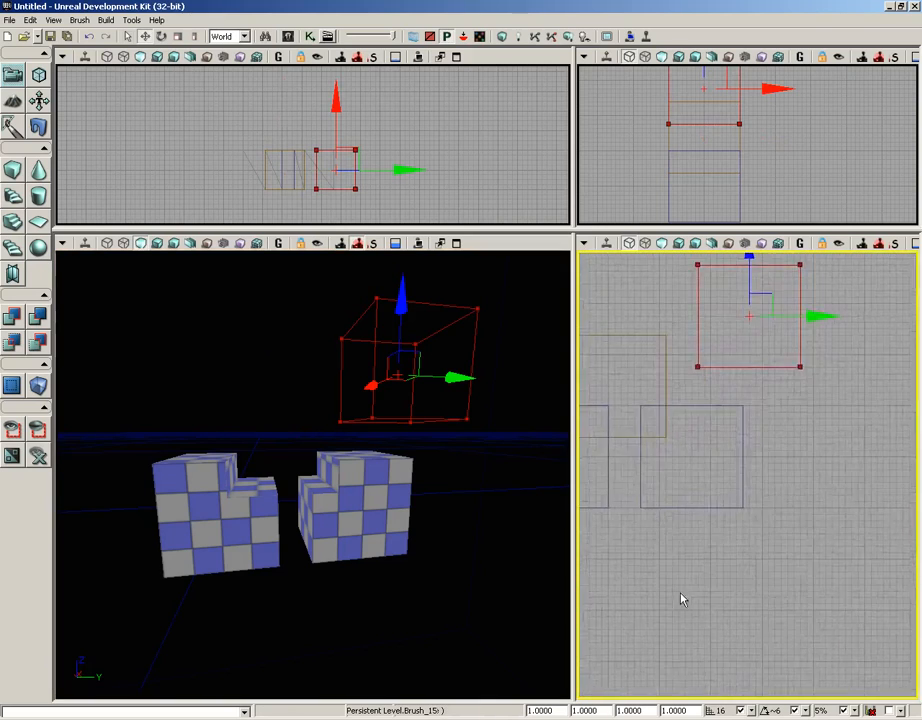
right_drag(681, 594, 695, 560)
mouse_move(779, 336)
mouse_down()
mouse_move(790, 408)
mouse_move(778, 405)
mouse_up()
right_drag(801, 549, 786, 549)
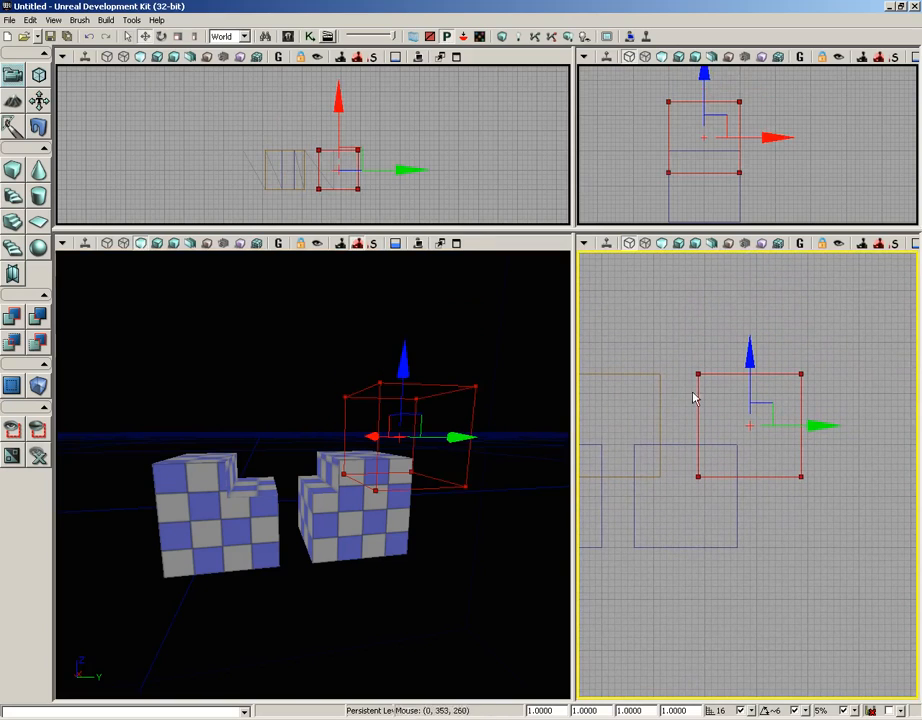
Intersect the builder brush with the existing BSP geometry using CSG Intersect.
drag(574, 490, 320, 490)
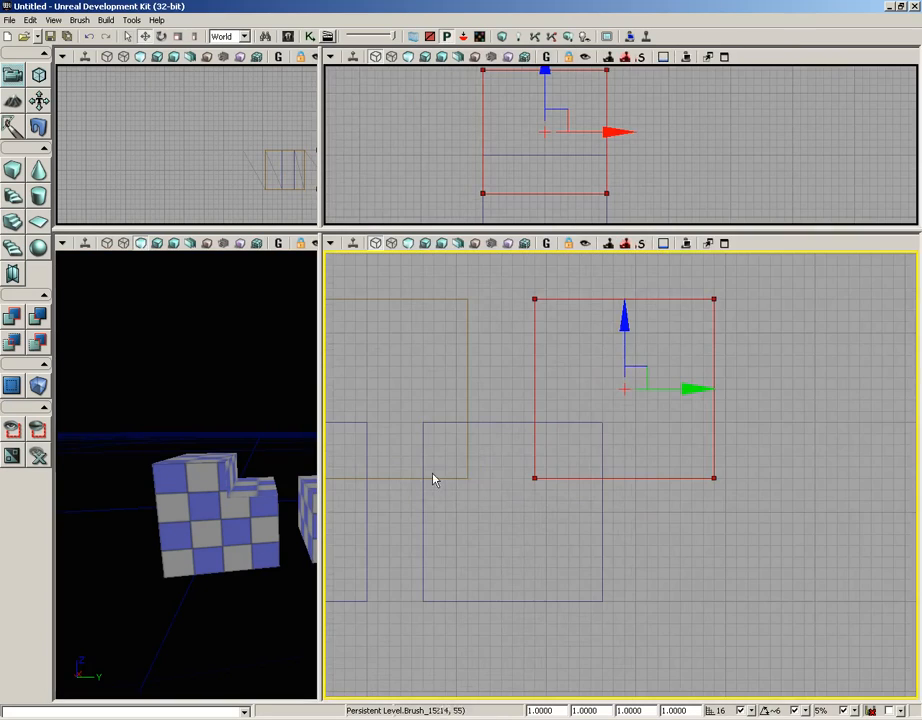
scroll(468, 405, down, 3)
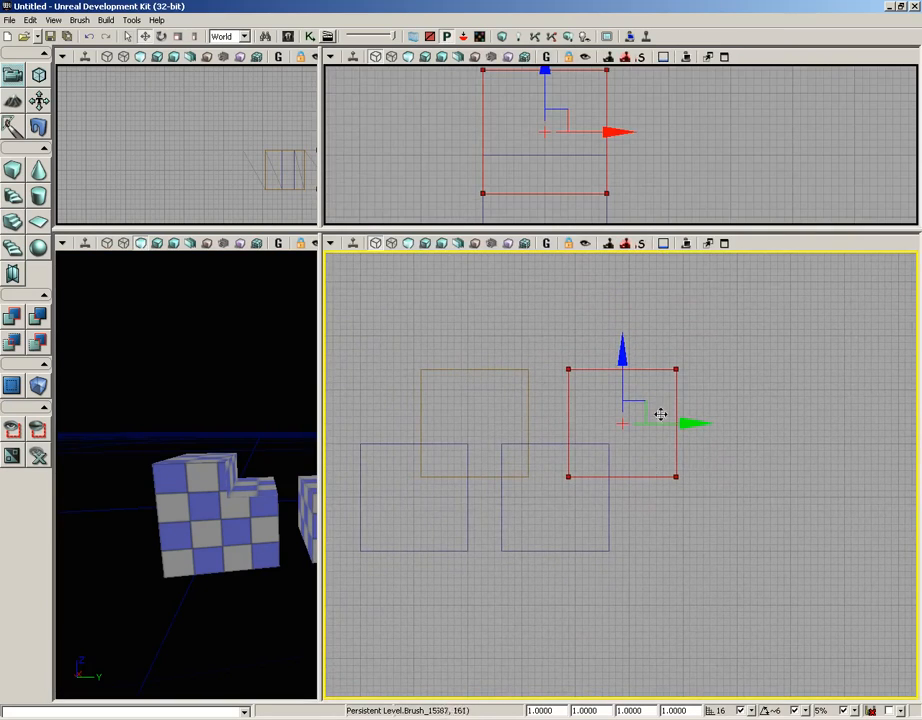
scroll(678, 556, down, 1)
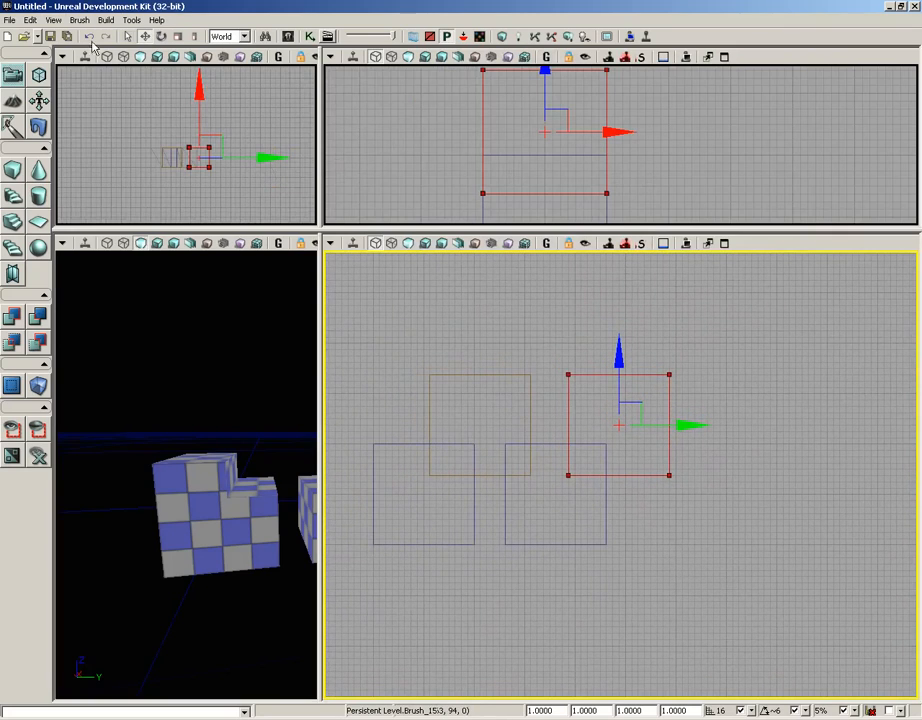
click(53, 20)
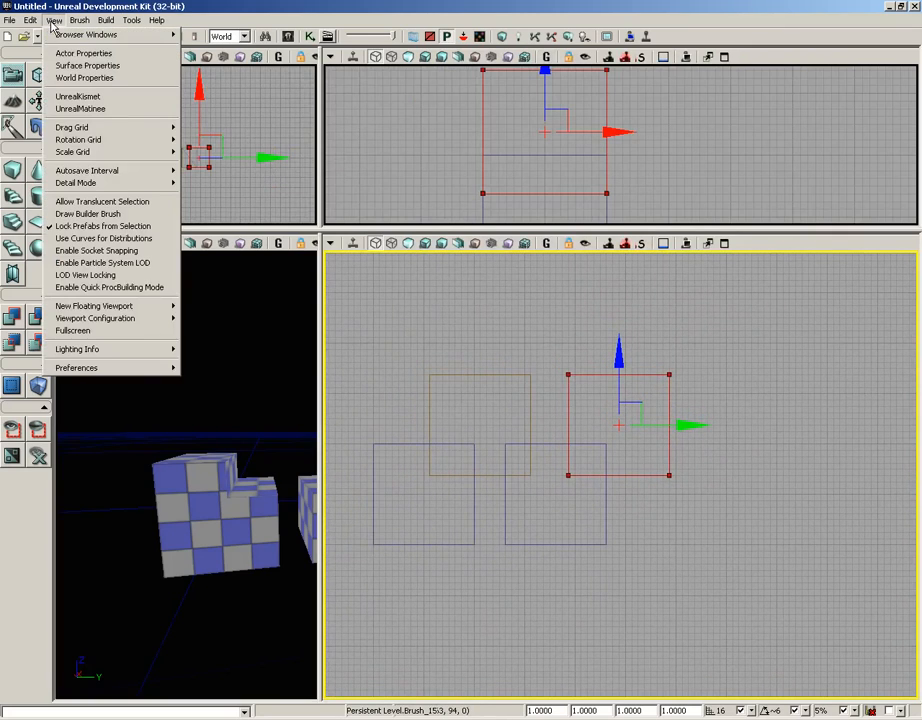
mouse_move(79, 20)
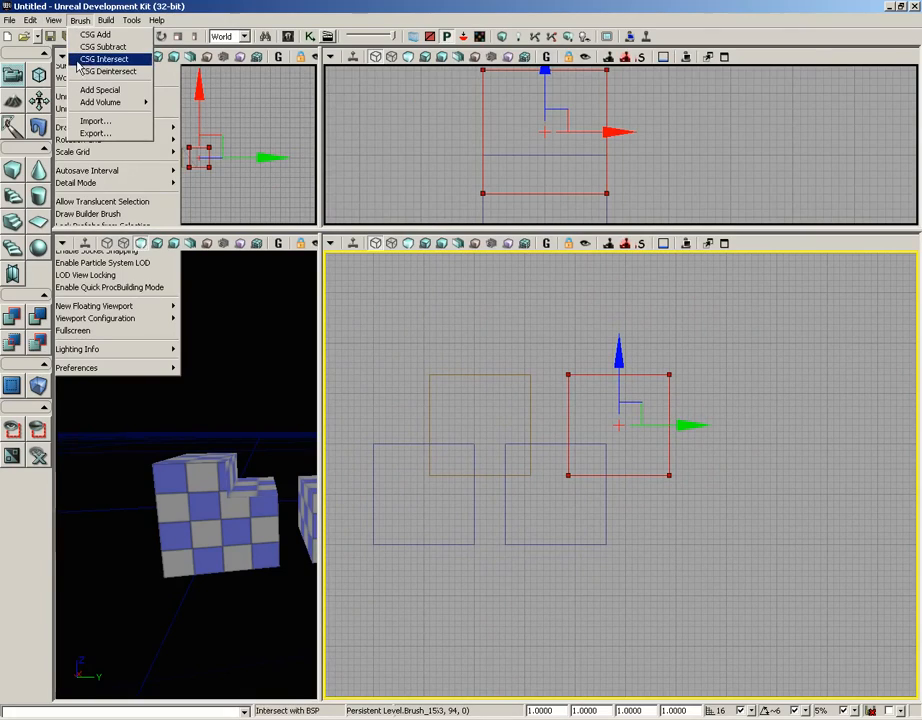
click(85, 60)
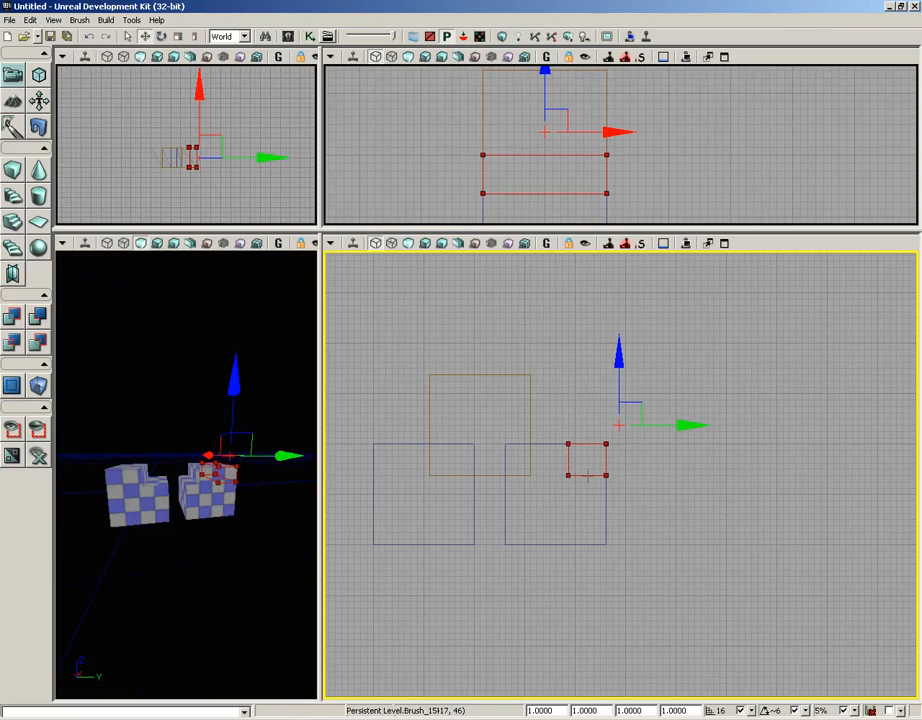
Reset the builder brush to a cube, apply CSG Deintersect, then reset it to a cube again.
click(13, 172)
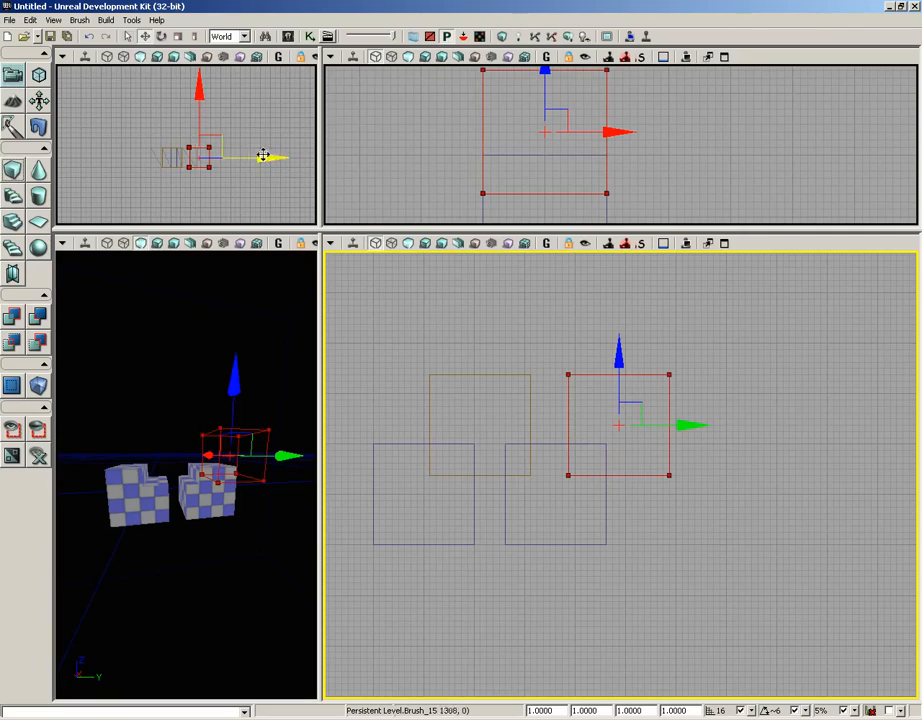
click(80, 22)
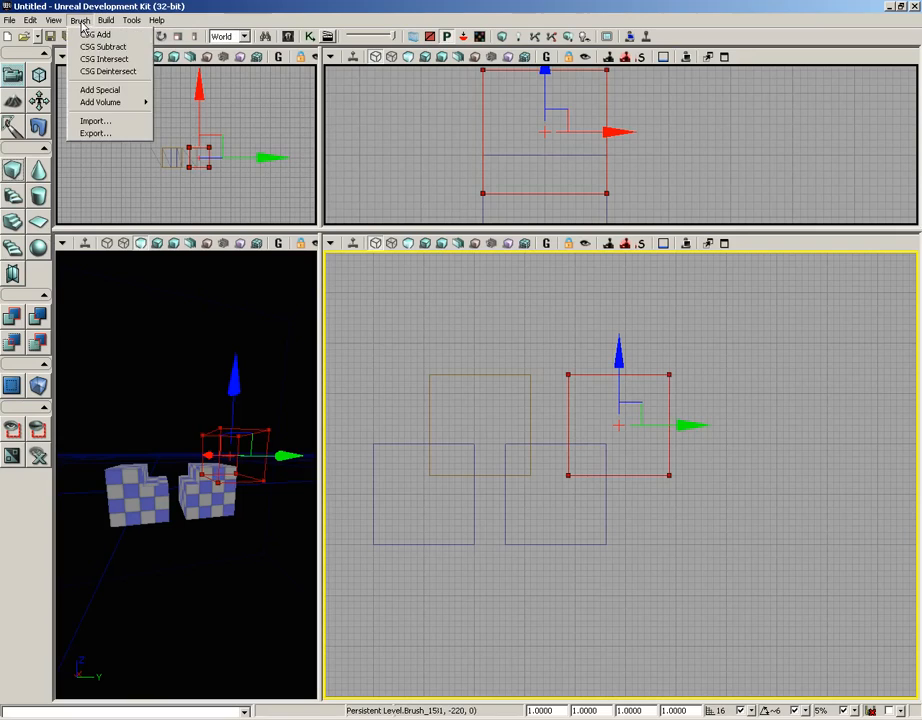
click(100, 71)
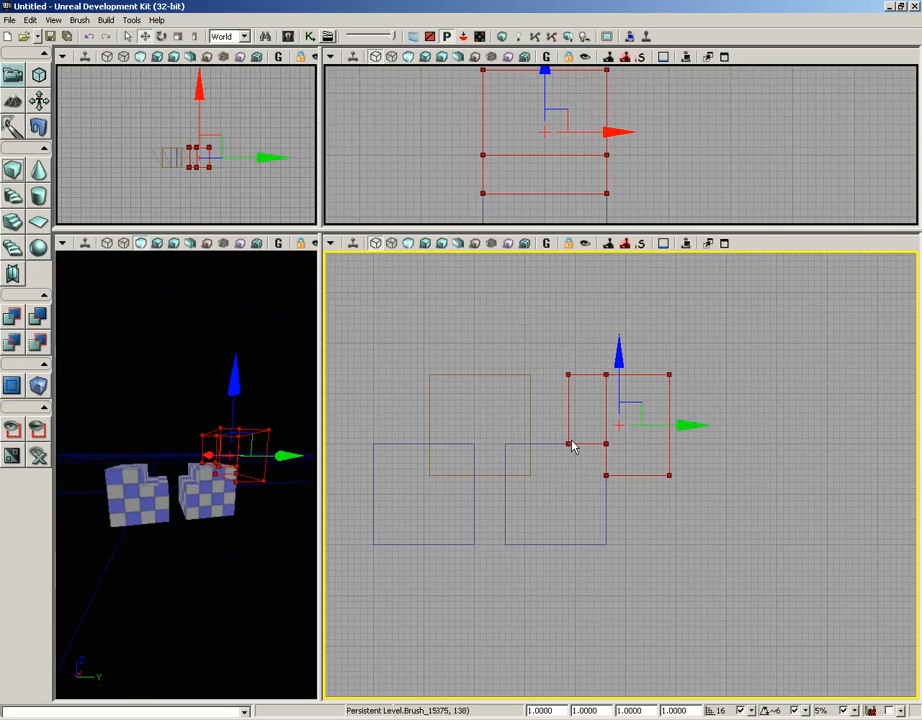
click(13, 174)
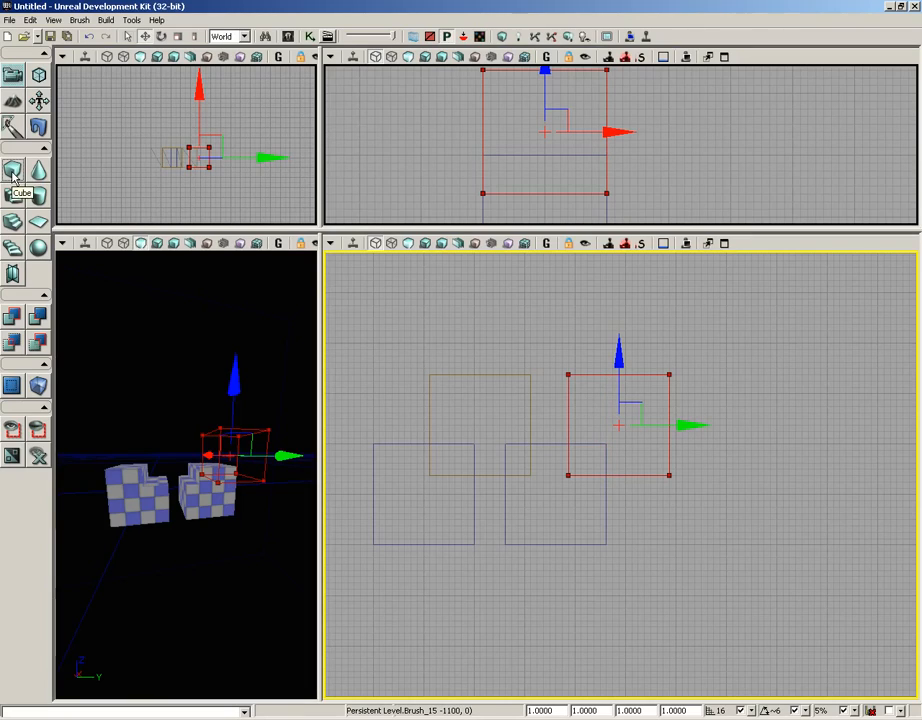
Open the Add Special brush dialog and move it out of the way.
click(79, 21)
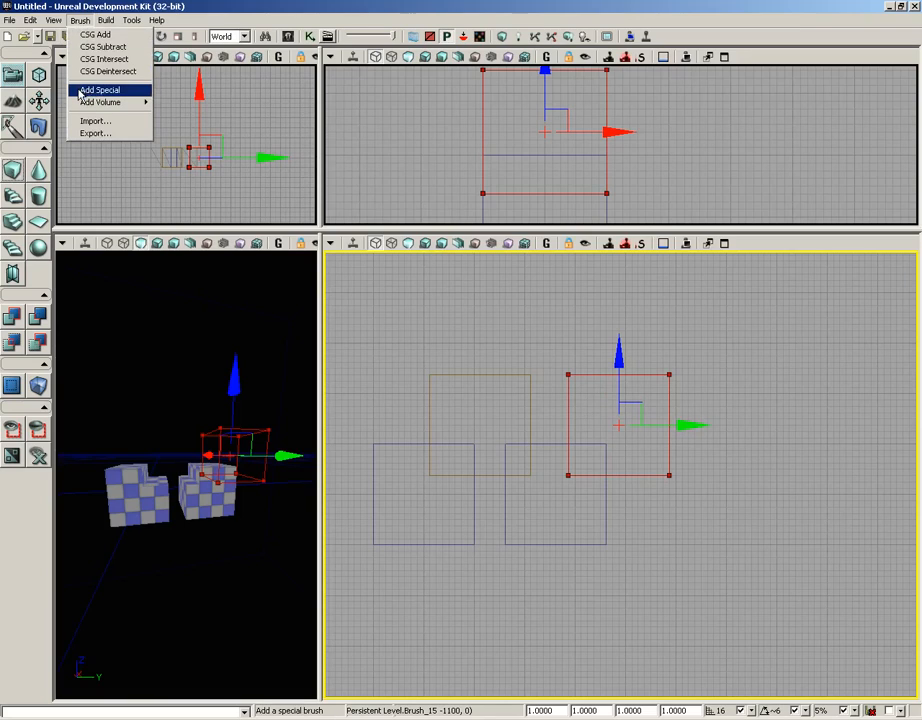
click(82, 91)
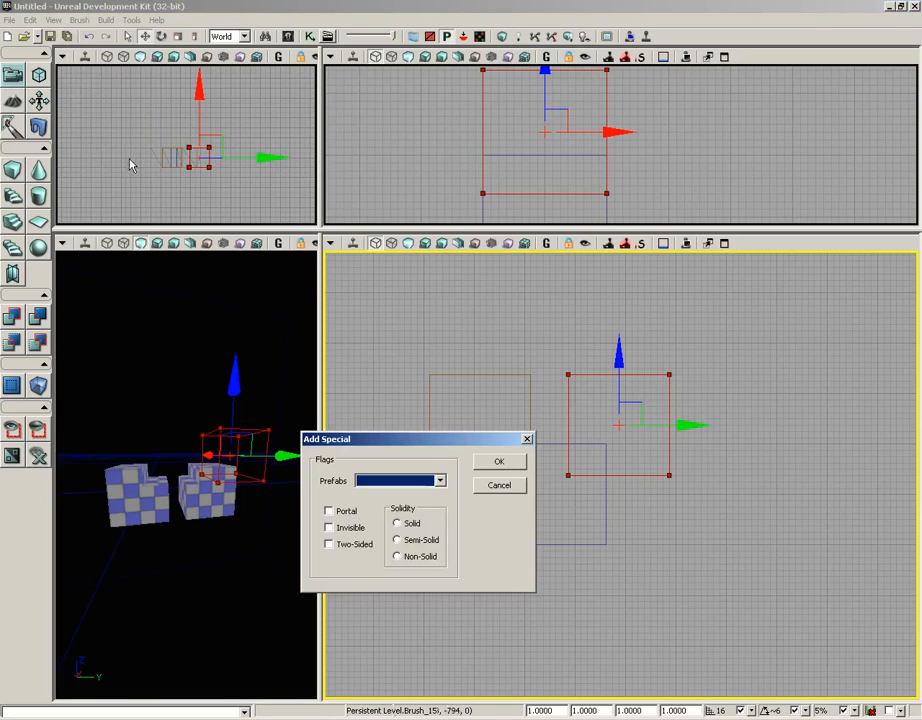
drag(414, 445, 634, 513)
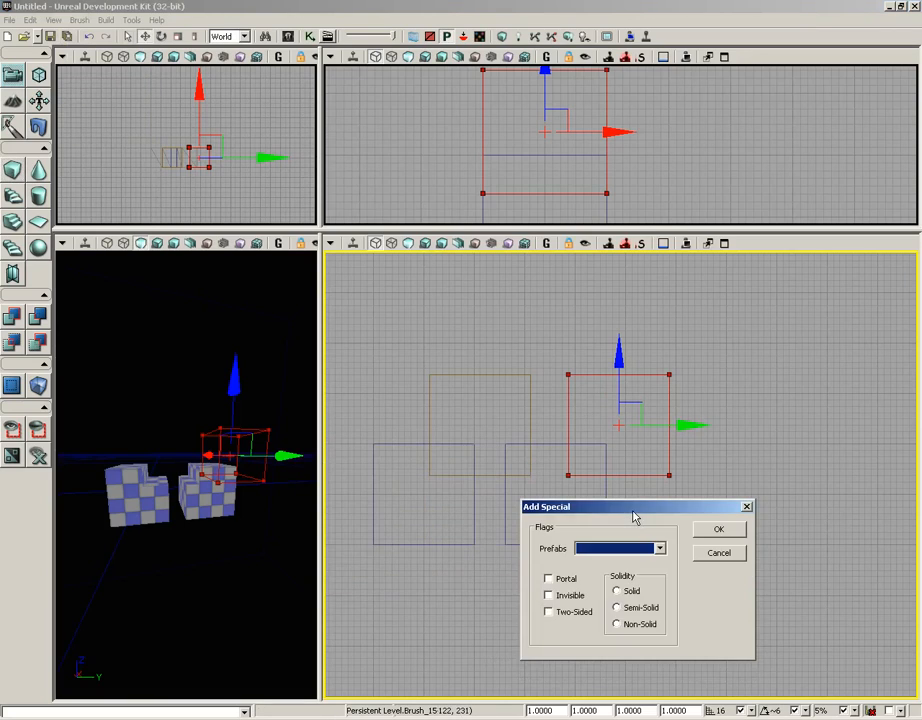
Select and delete all the existing cube brushes in the level.
drag(512, 411, 393, 359)
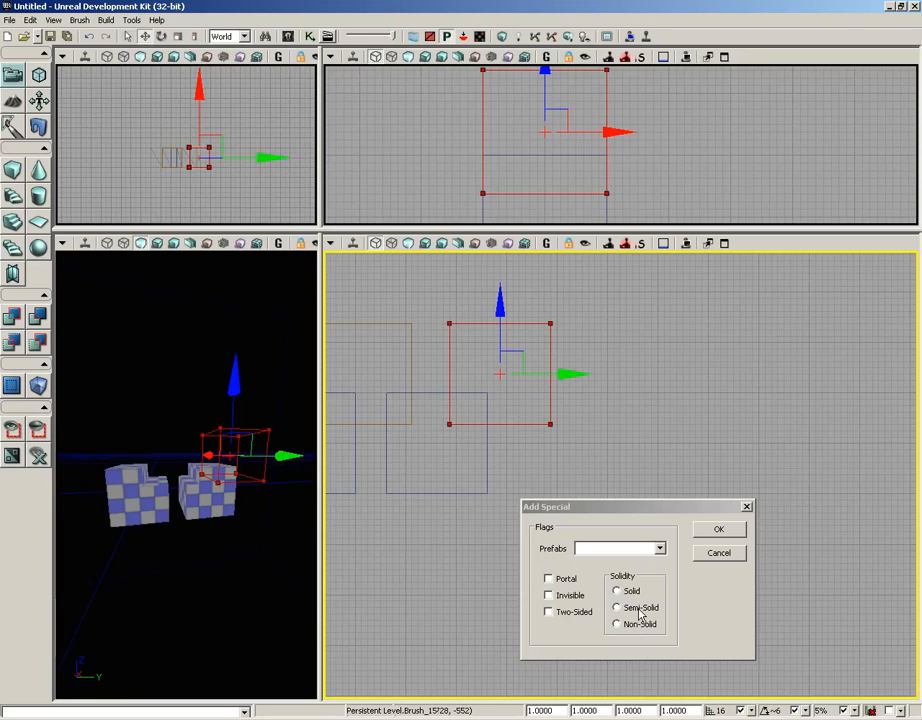
click(463, 493)
key(Delete)
scroll(428, 535, up, 1)
mouse_move(431, 536)
mouse_down()
mouse_move(393, 519)
mouse_move(559, 510)
mouse_up()
scroll(530, 470, down, 1)
click(515, 445)
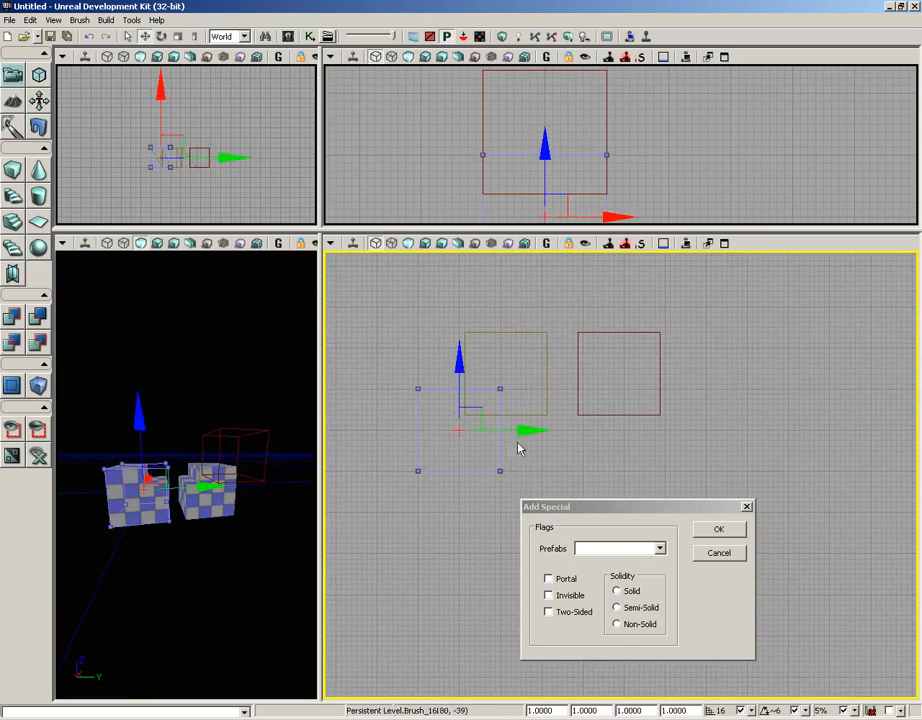
key(Delete)
click(522, 414)
key(Delete)
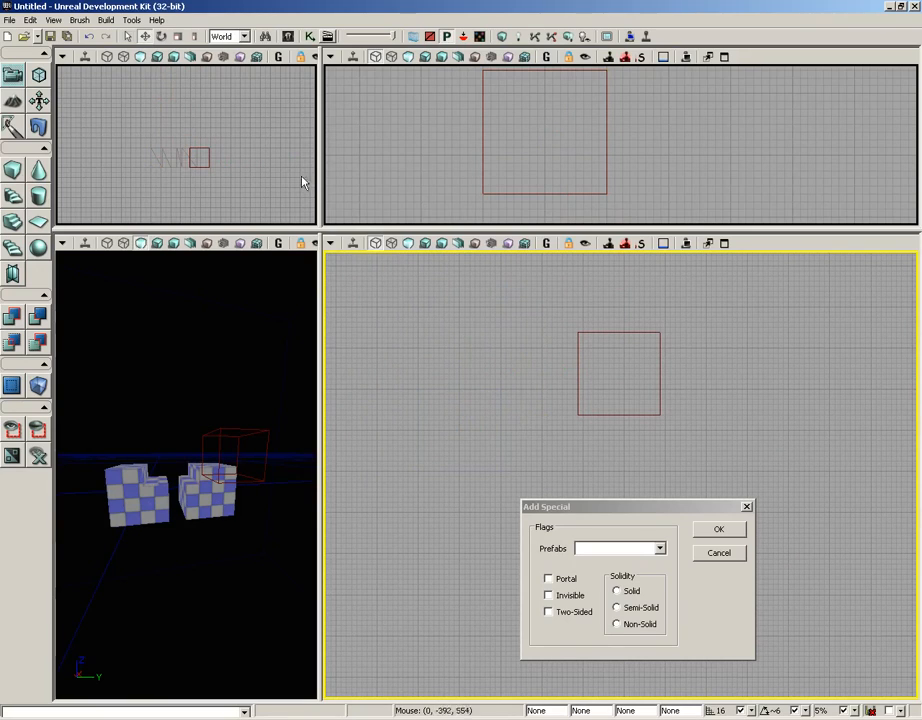
Rebuild the geometry for the current level and close the map check report.
click(106, 21)
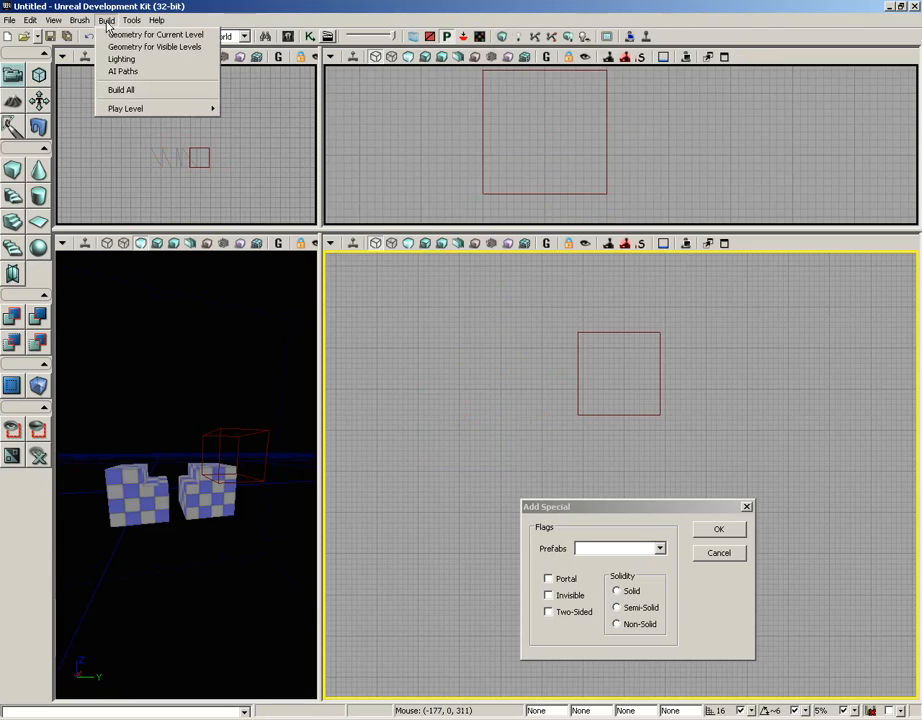
click(120, 34)
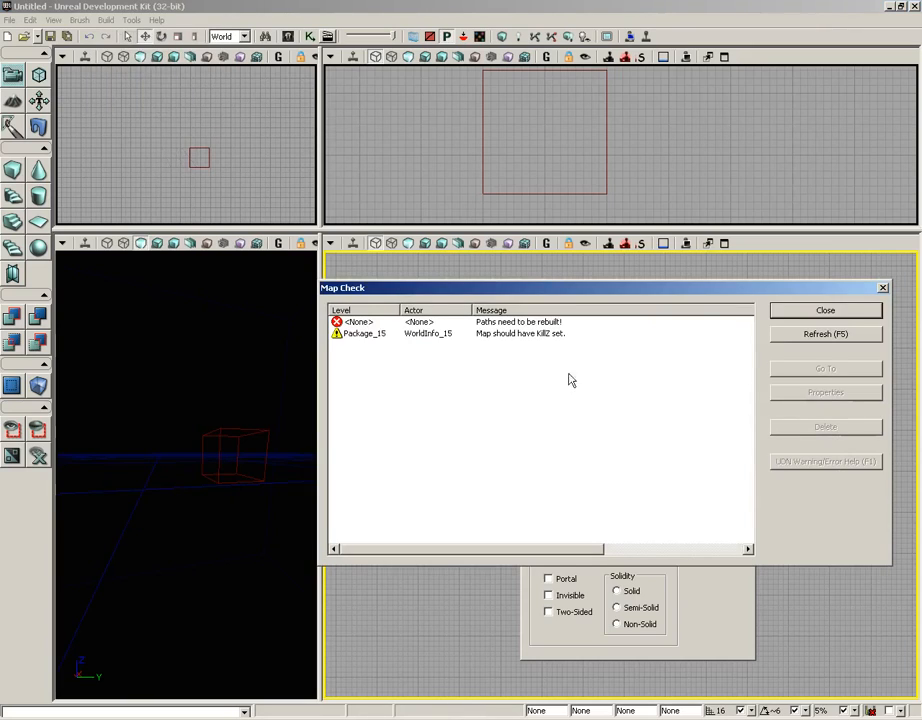
click(883, 289)
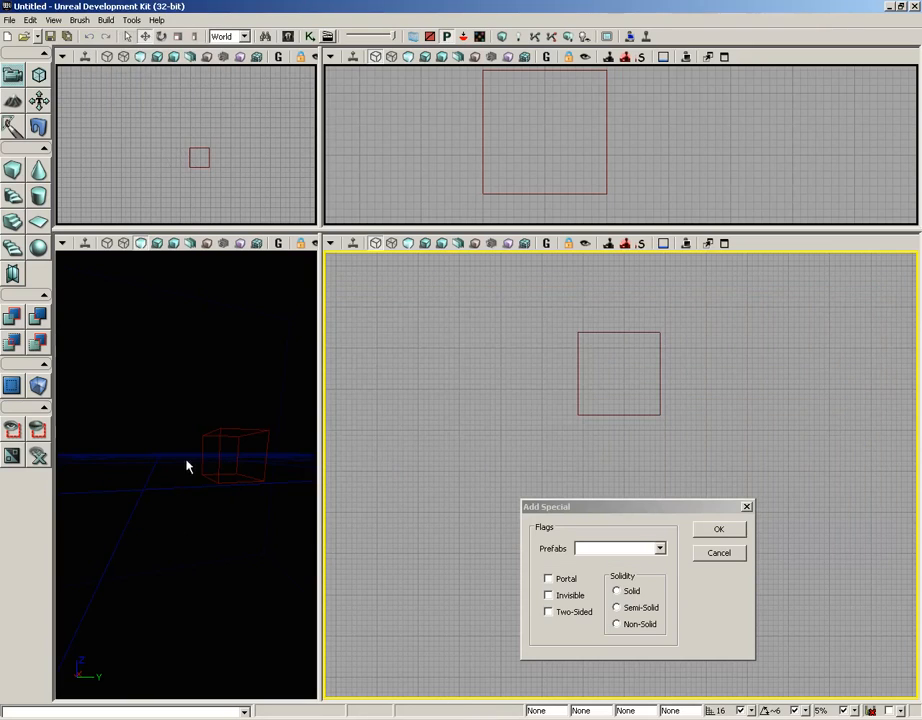
Set the cube builder brush to 1024 x 1024 x 32 and build it.
right_drag(205, 538, 181, 522)
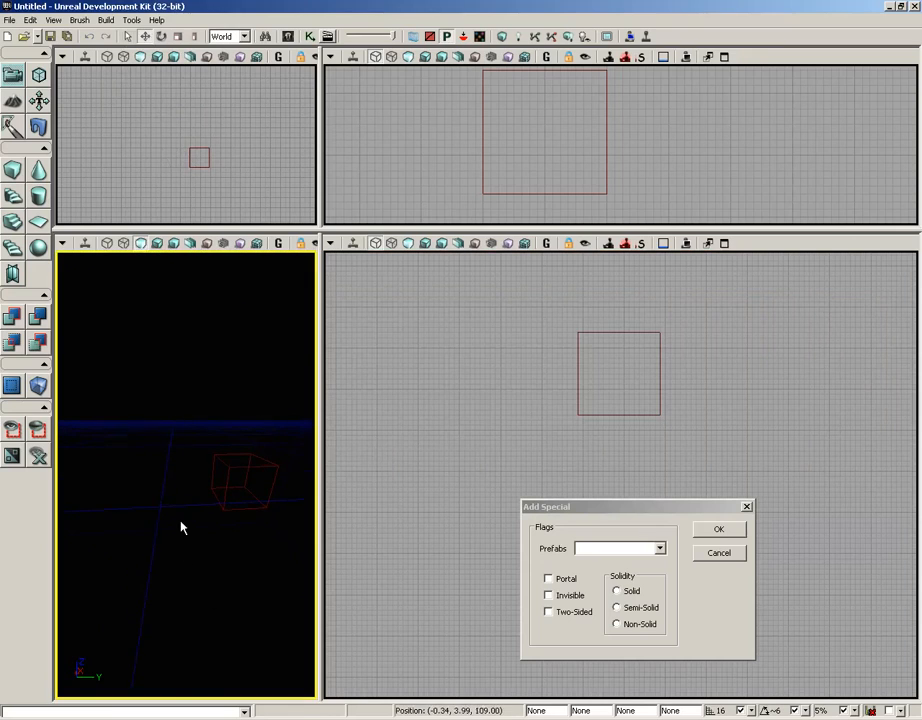
drag(319, 531, 592, 537)
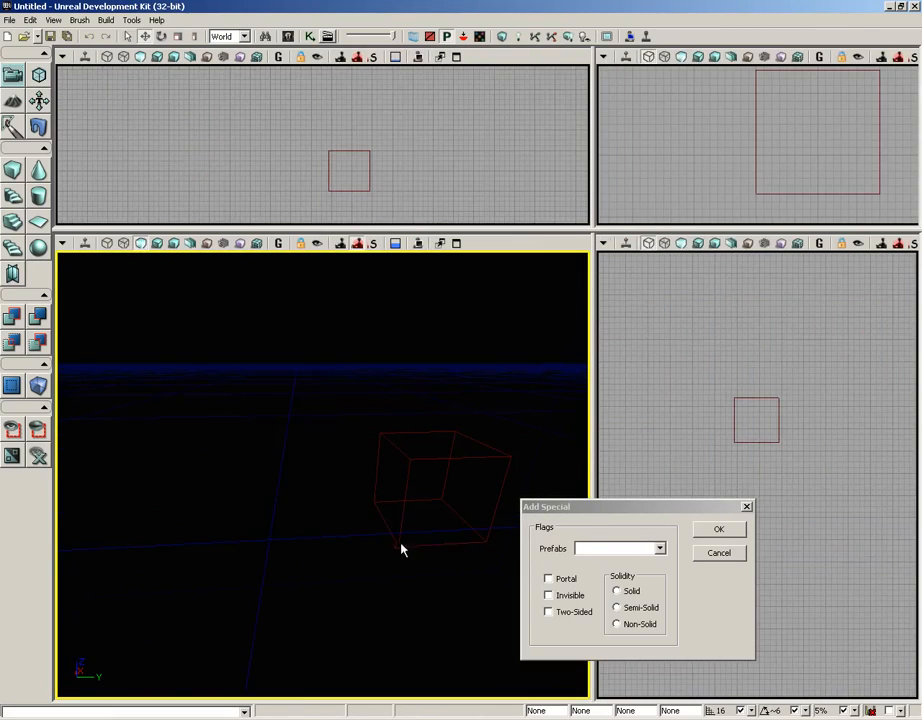
right_click(12, 174)
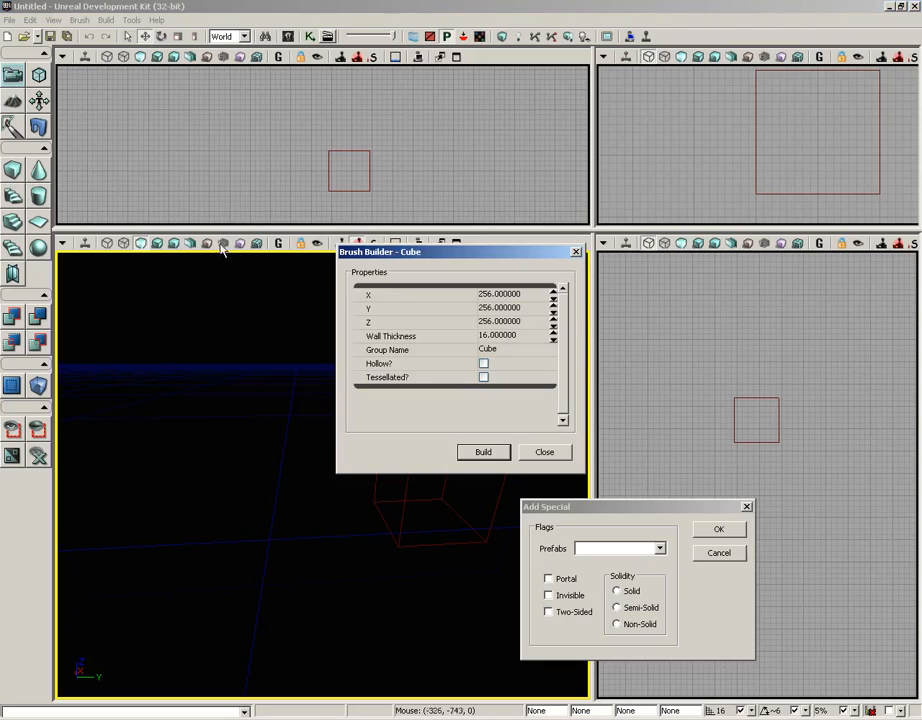
click(512, 295)
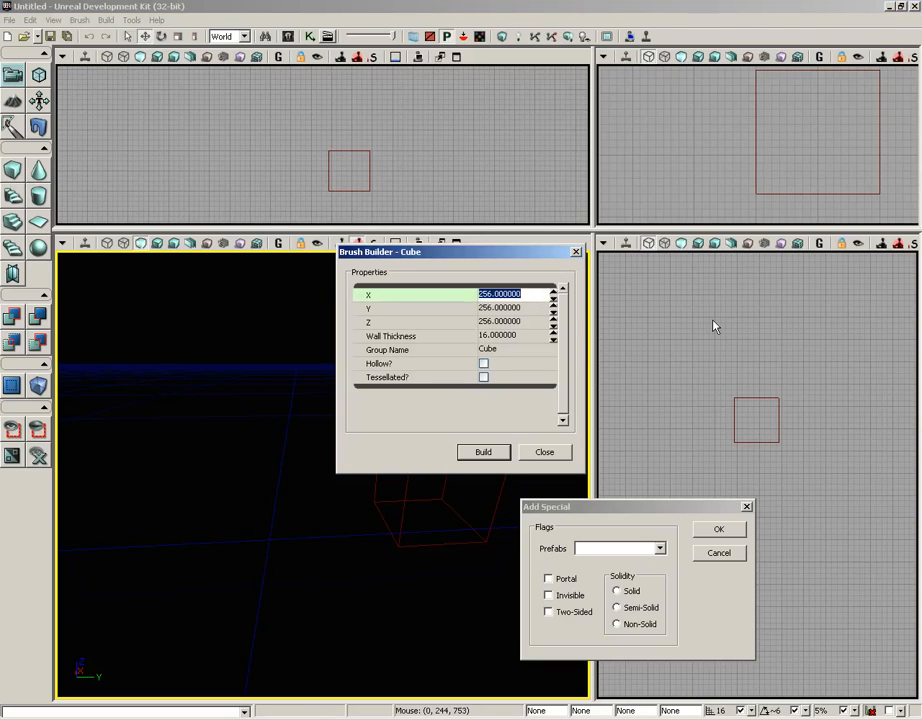
text(1024)
key(Tab)
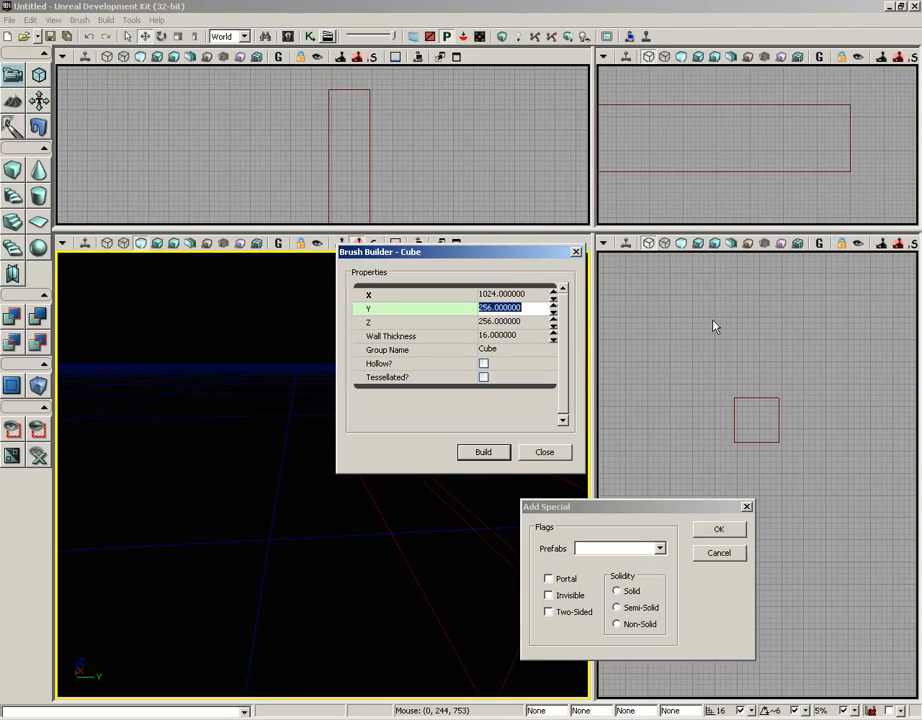
text(1024)
key(Tab)
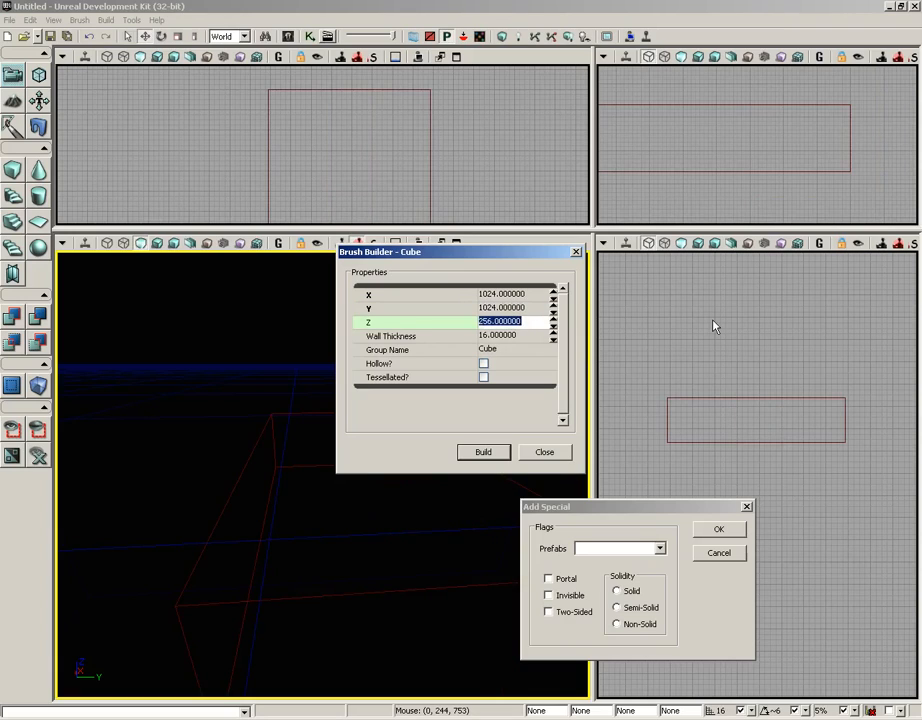
text(32)
click(481, 452)
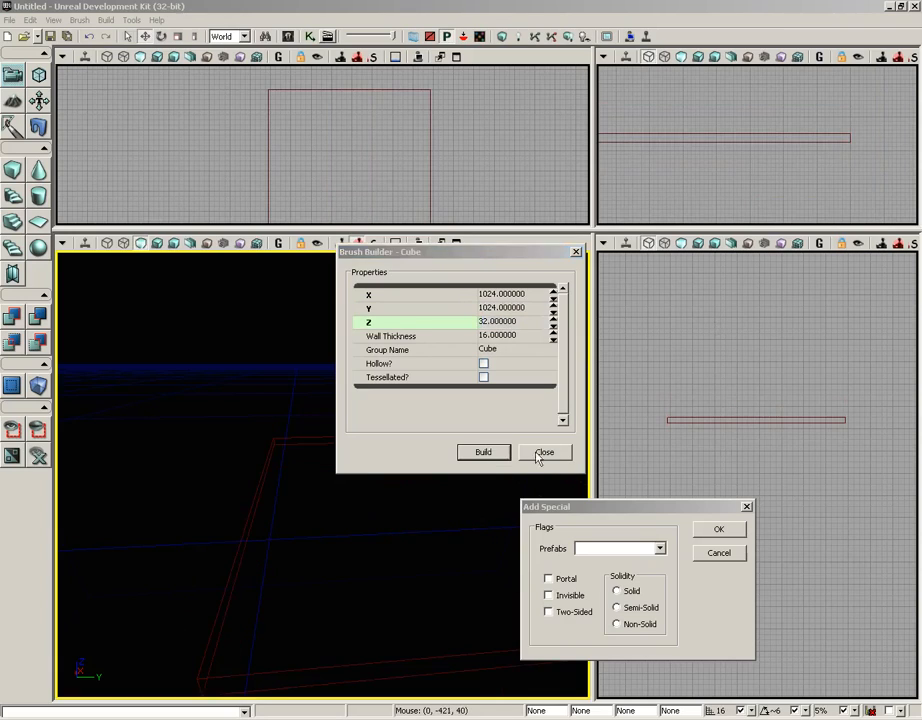
click(539, 456)
CSG-add the flat builder brush to create a floor slab.
mouse_move(355, 486)
mouse_down()
mouse_move(447, 492)
mouse_move(406, 479)
mouse_move(416, 463)
mouse_move(364, 487)
mouse_up()
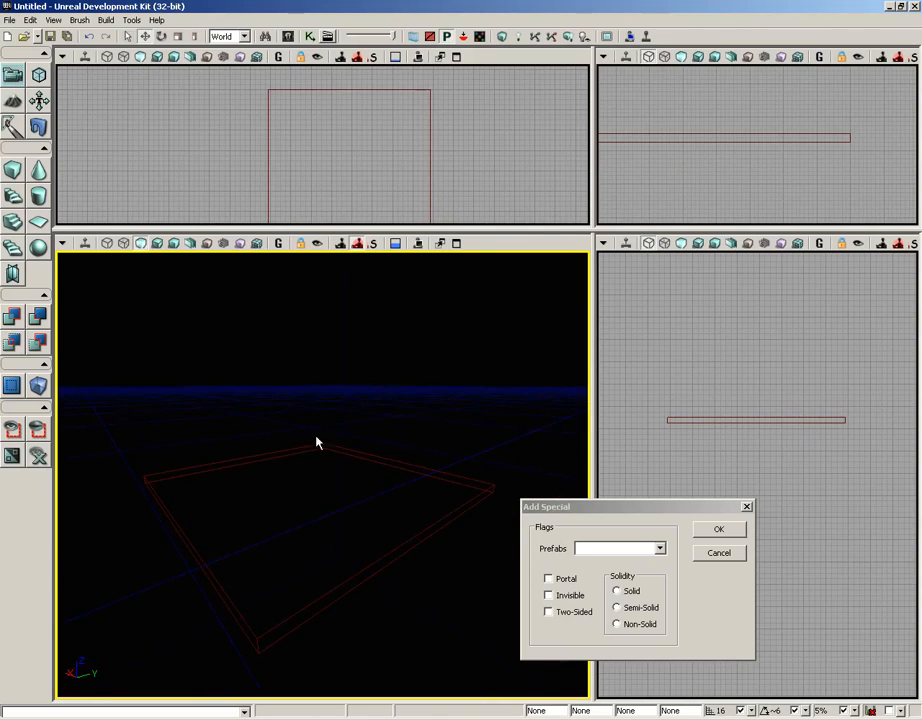
click(80, 20)
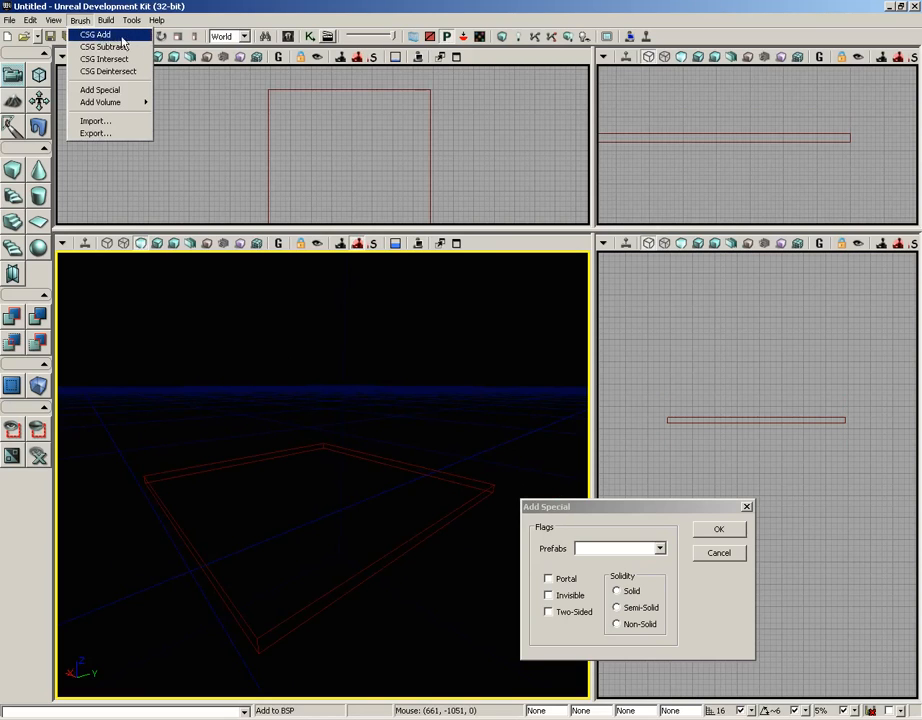
click(127, 39)
mouse_move(303, 414)
mouse_down()
mouse_move(319, 391)
mouse_move(330, 465)
mouse_move(237, 442)
mouse_move(243, 466)
mouse_move(263, 477)
mouse_move(309, 477)
mouse_up()
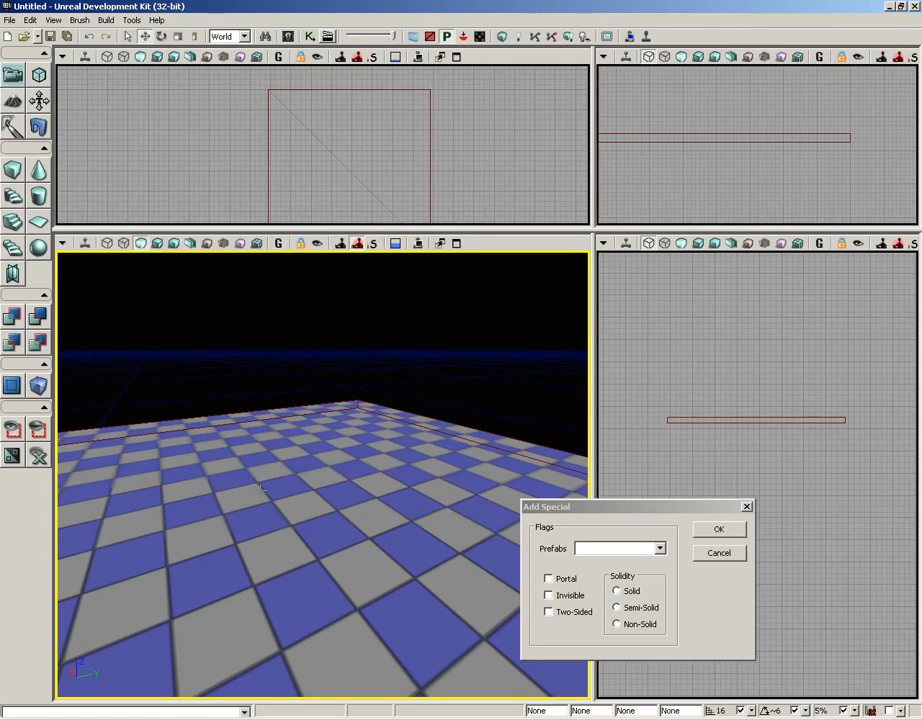
Set the cube builder brush back to 256 x 256 x 256 and build it.
right_click(14, 170)
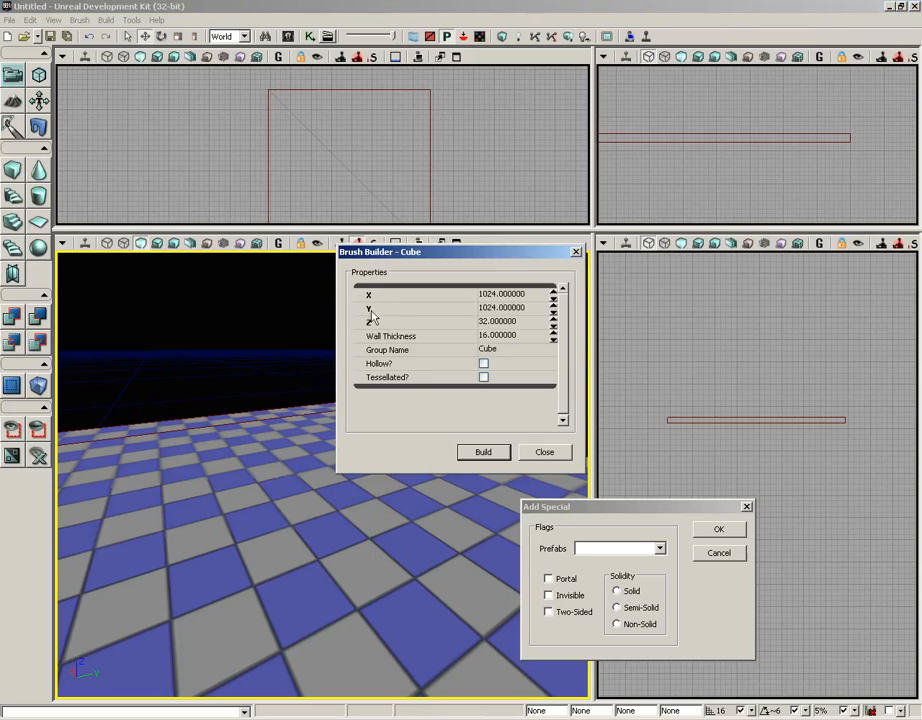
click(500, 294)
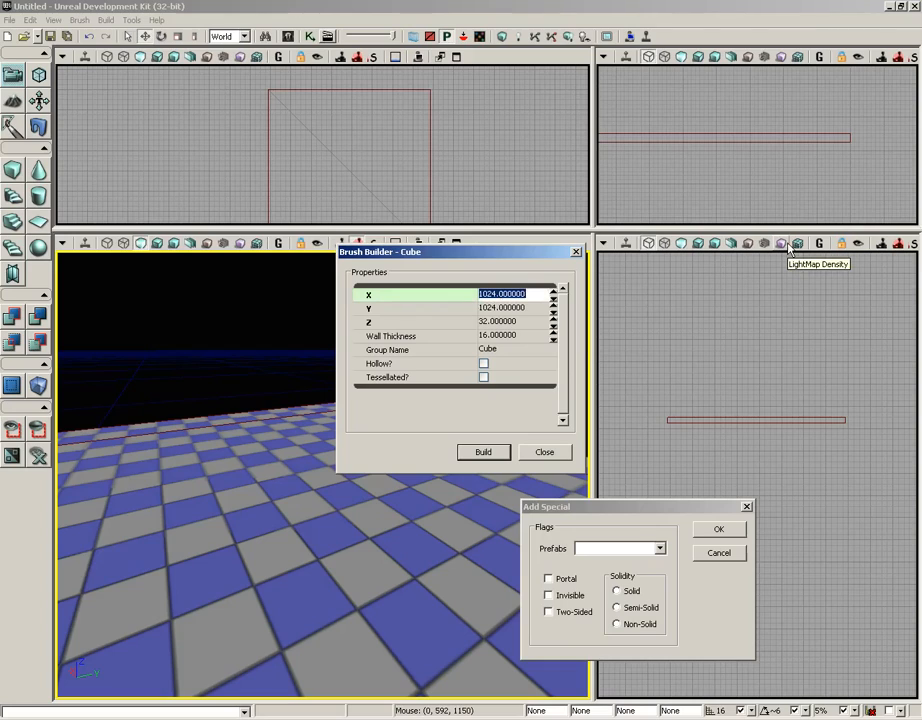
text(2)
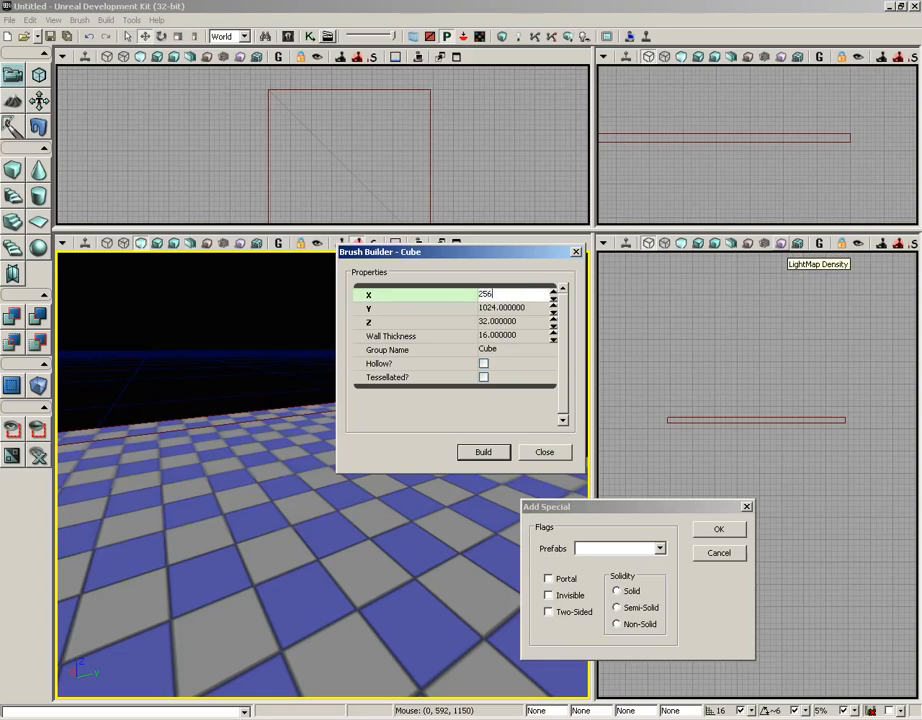
text(56)
key(Tab)
text(256)
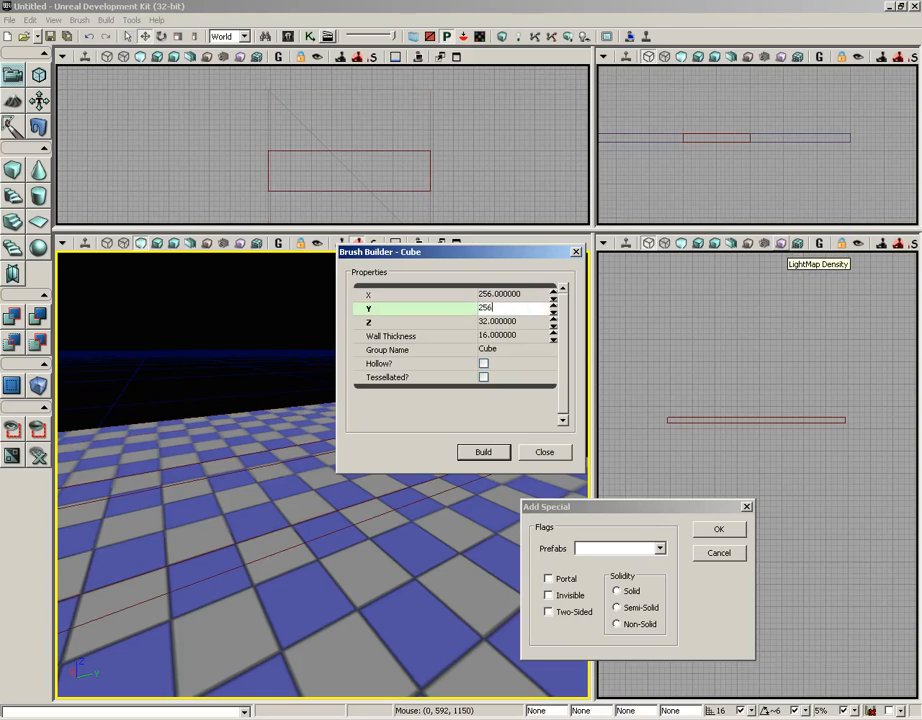
key(Tab)
text(256)
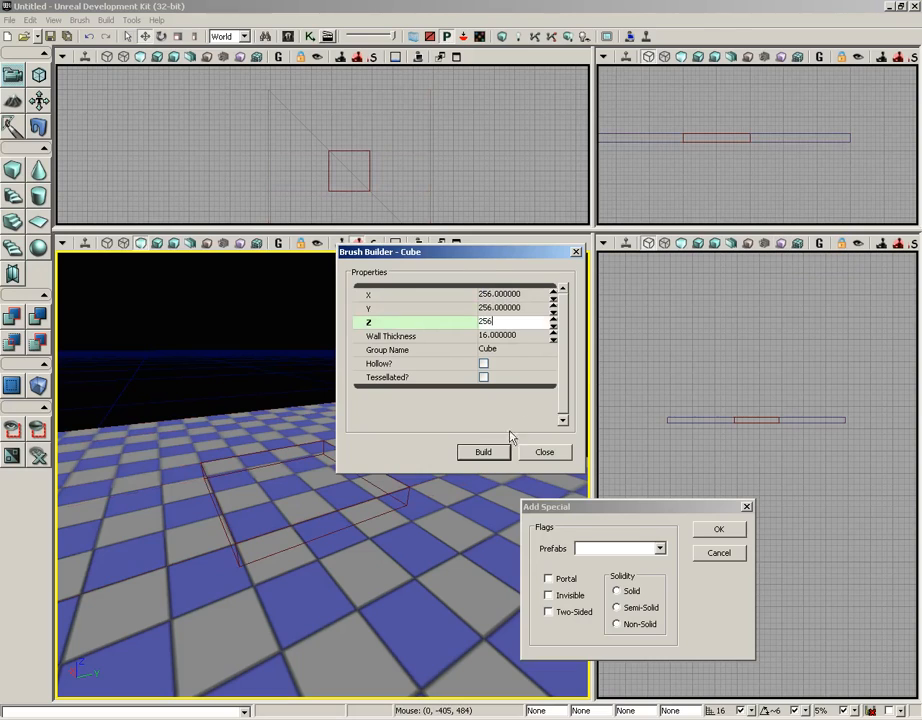
click(483, 452)
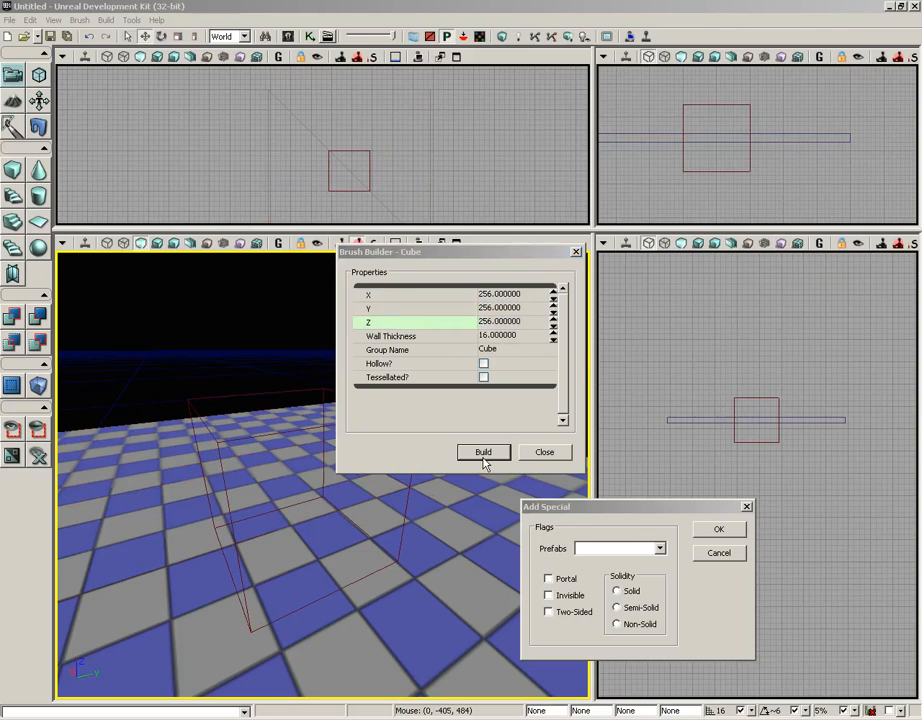
Add the 256-unit cube builder brush to the level as a solid special brush resting on the floor slab.
click(541, 453)
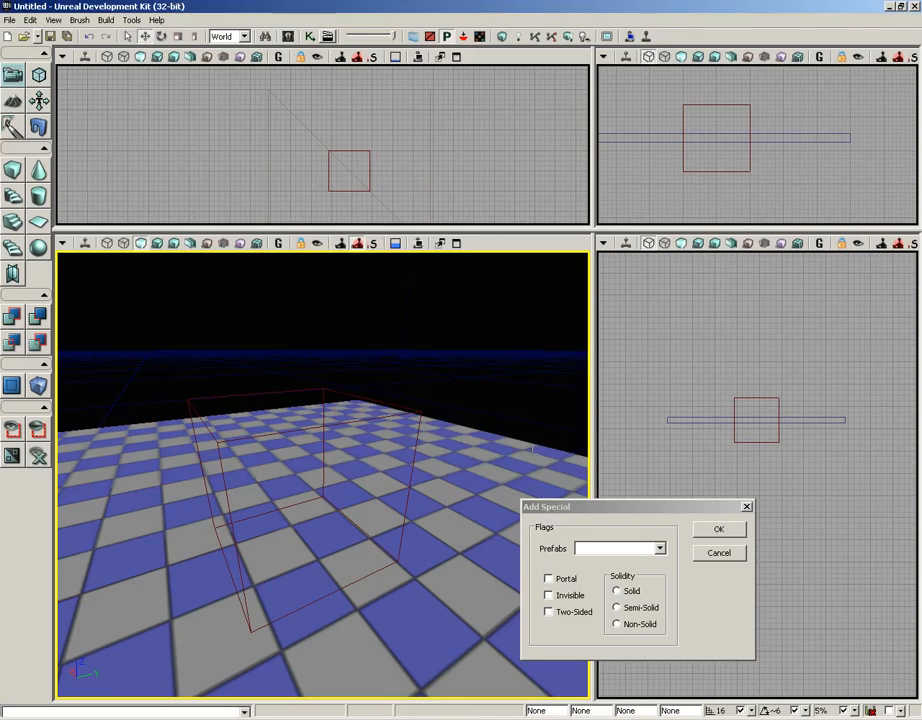
click(340, 393)
mouse_move(807, 480)
mouse_down()
mouse_move(784, 461)
mouse_move(848, 608)
mouse_up()
scroll(784, 461, up, 6)
mouse_move(755, 358)
mouse_down()
mouse_move(757, 282)
mouse_move(755, 294)
mouse_up()
scroll(780, 490, up, 6)
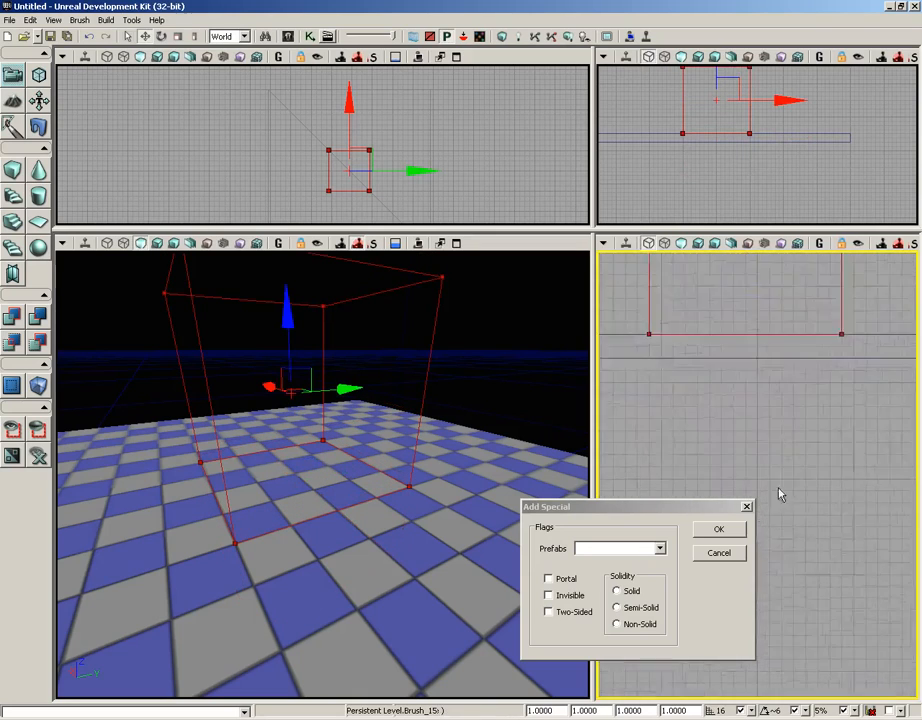
drag(780, 486, 799, 507)
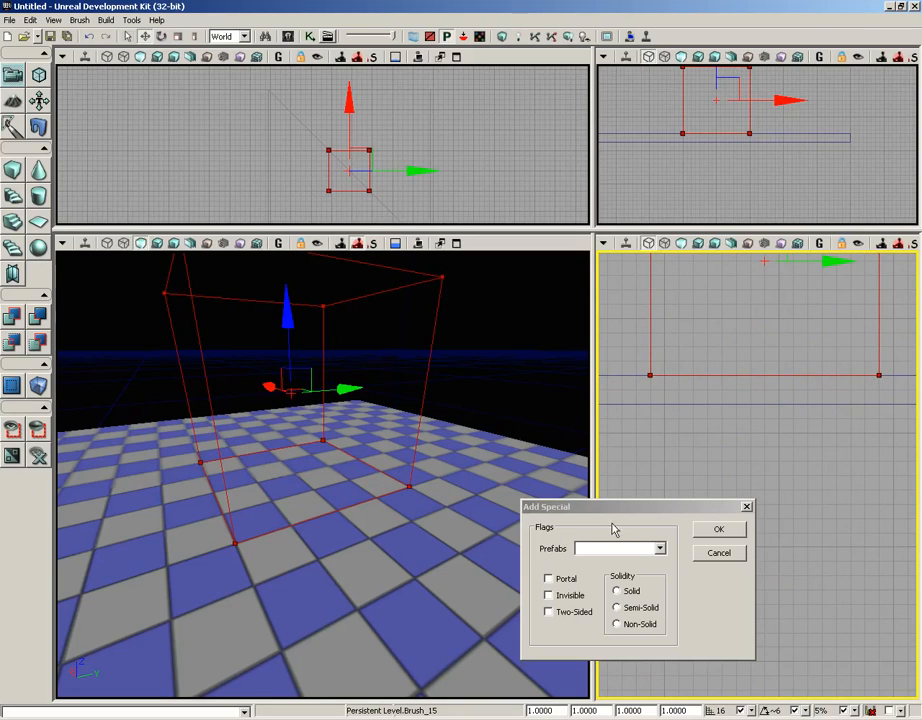
drag(620, 506, 685, 404)
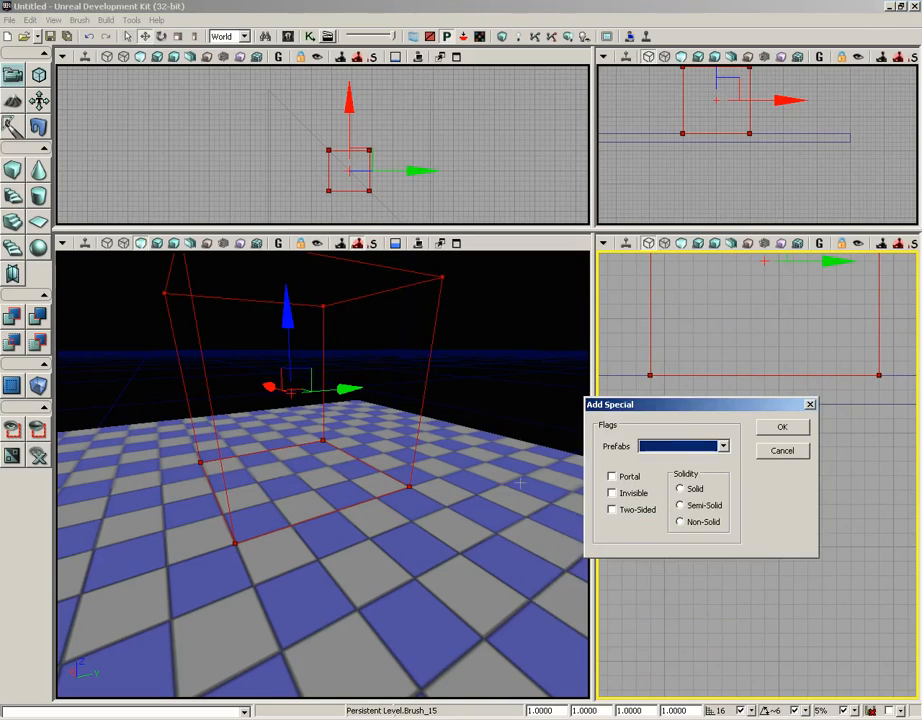
drag(520, 483, 516, 530)
right_drag(508, 400, 504, 444)
drag(504, 444, 496, 345)
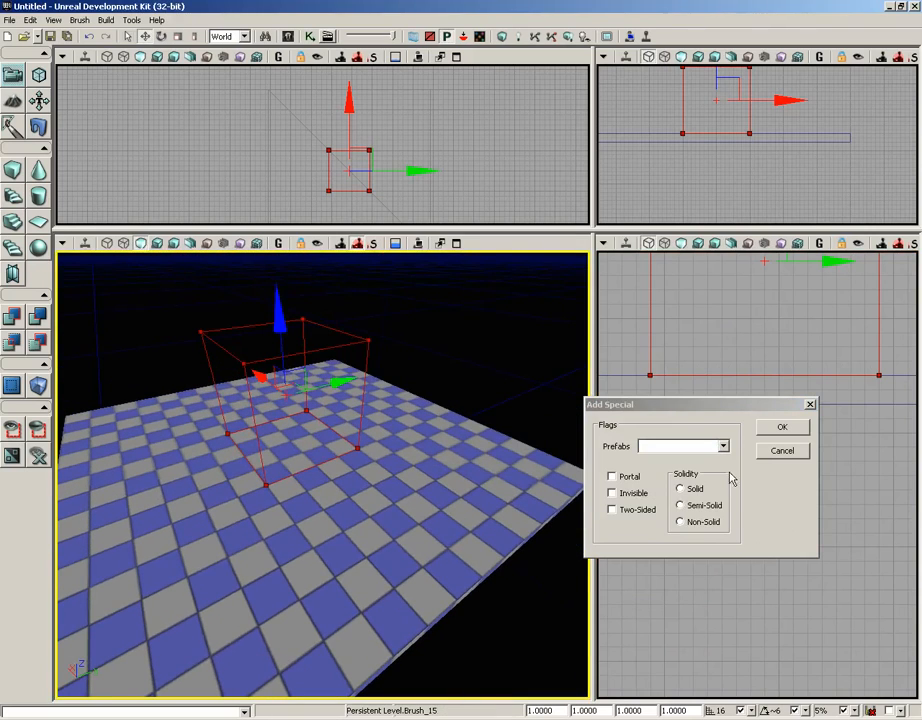
click(680, 489)
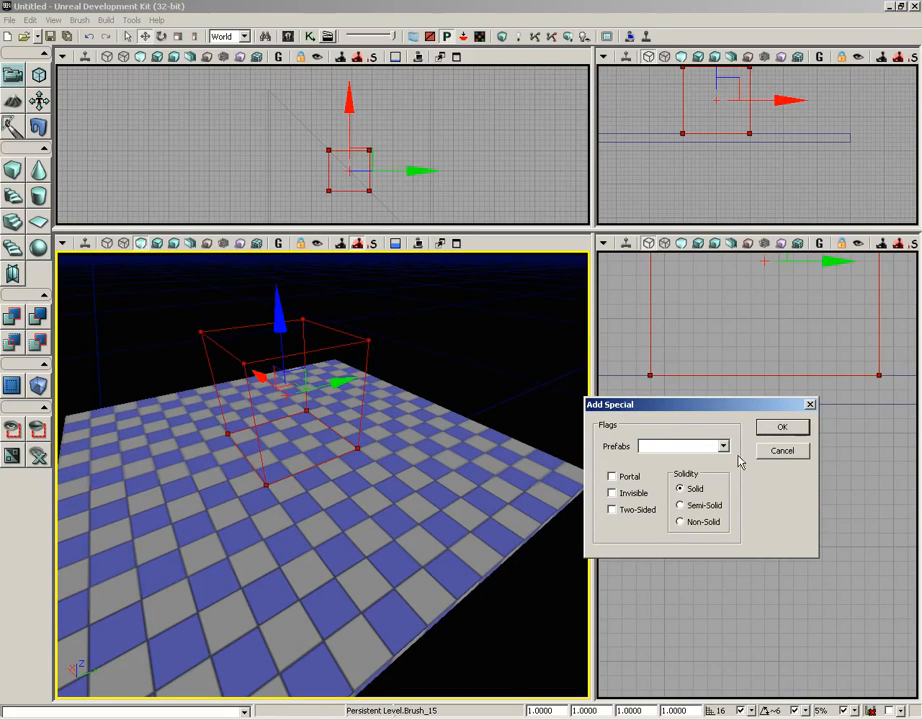
click(782, 428)
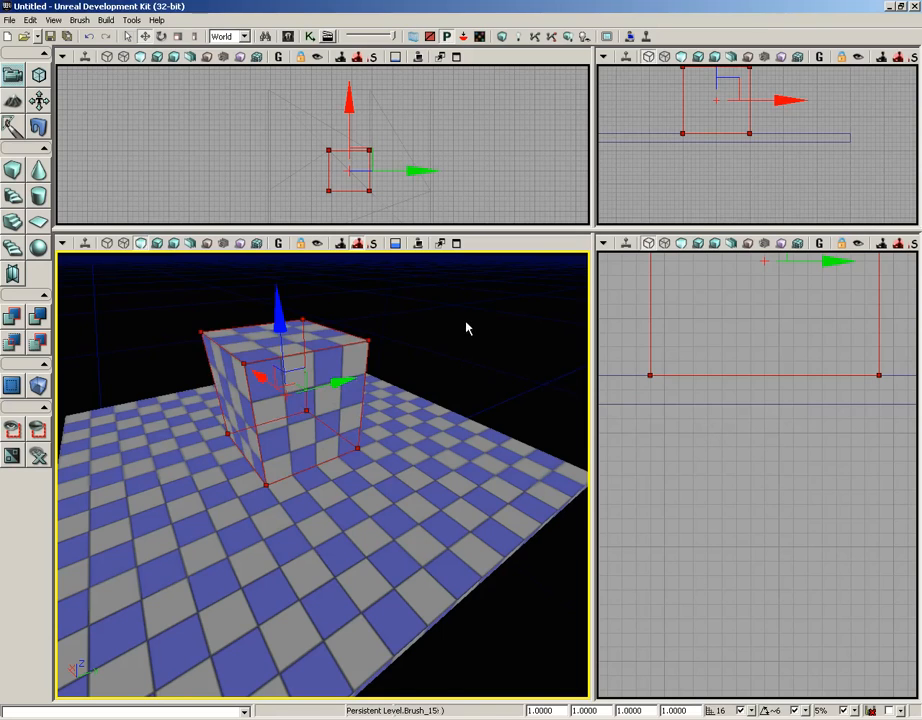
Switch the perspective viewport to wireframe view and move the builder brush away from the added cube.
right_drag(466, 328, 455, 321)
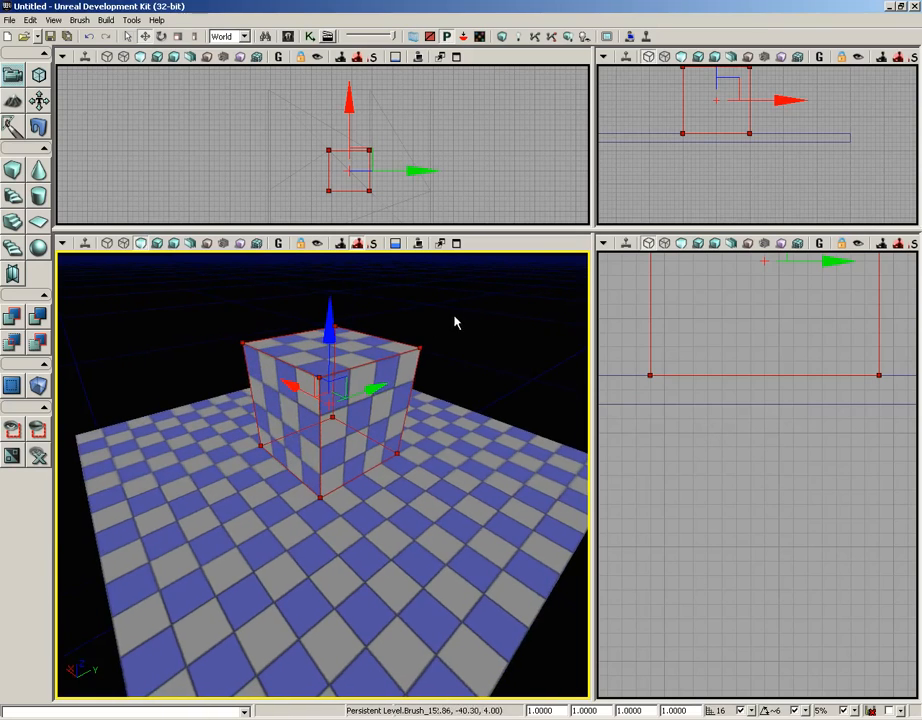
click(141, 243)
click(124, 244)
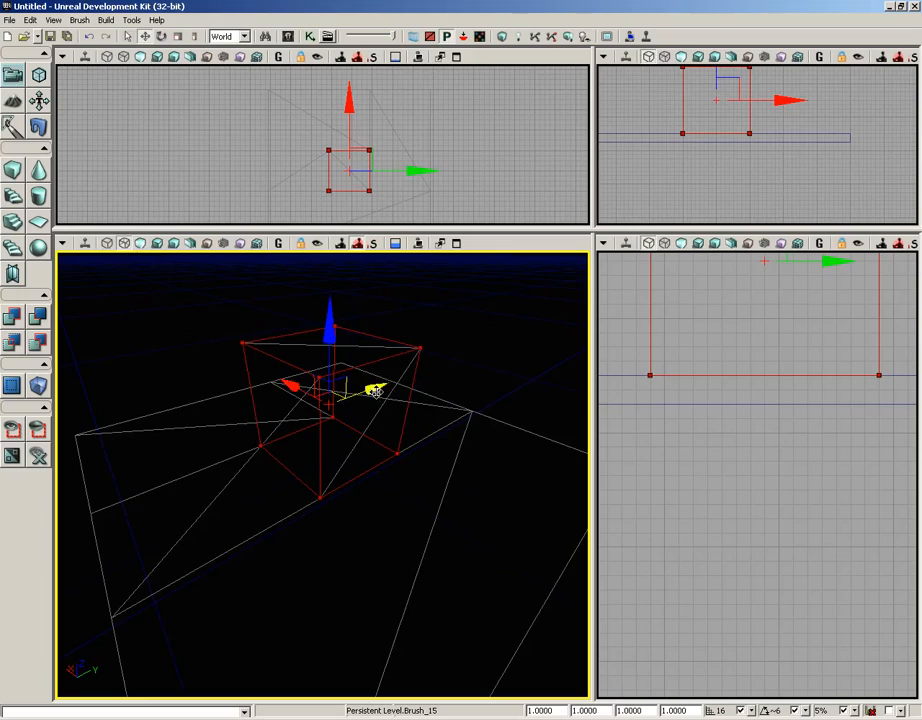
mouse_move(396, 377)
mouse_down()
mouse_move(588, 265)
mouse_move(588, 250)
mouse_up()
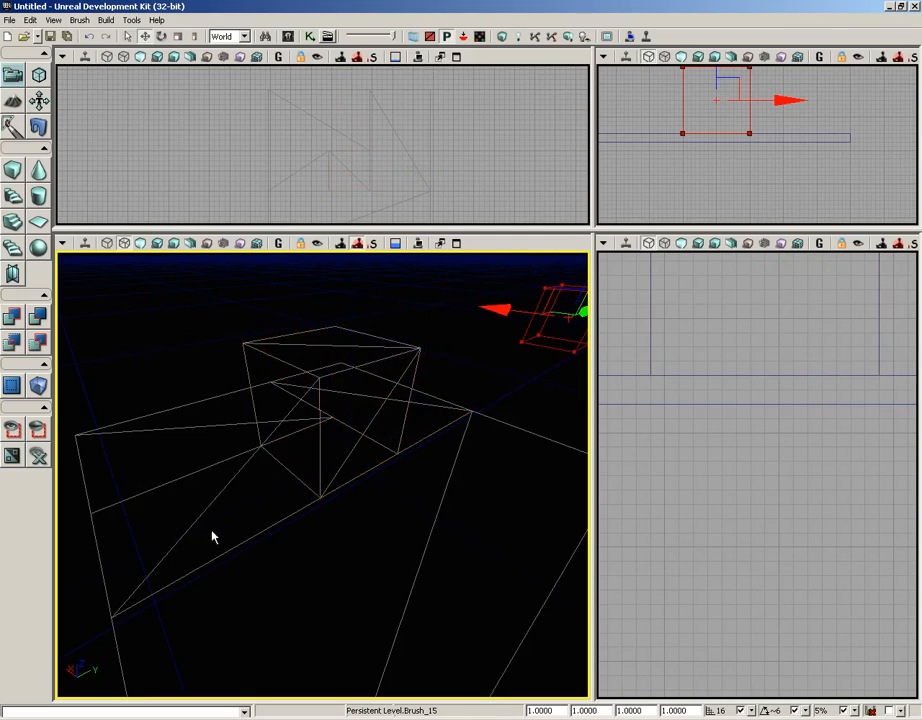
mouse_move(212, 535)
mouse_down()
mouse_move(340, 522)
mouse_move(346, 549)
mouse_move(241, 539)
mouse_move(337, 465)
mouse_move(274, 448)
mouse_move(290, 428)
mouse_move(298, 474)
mouse_up()
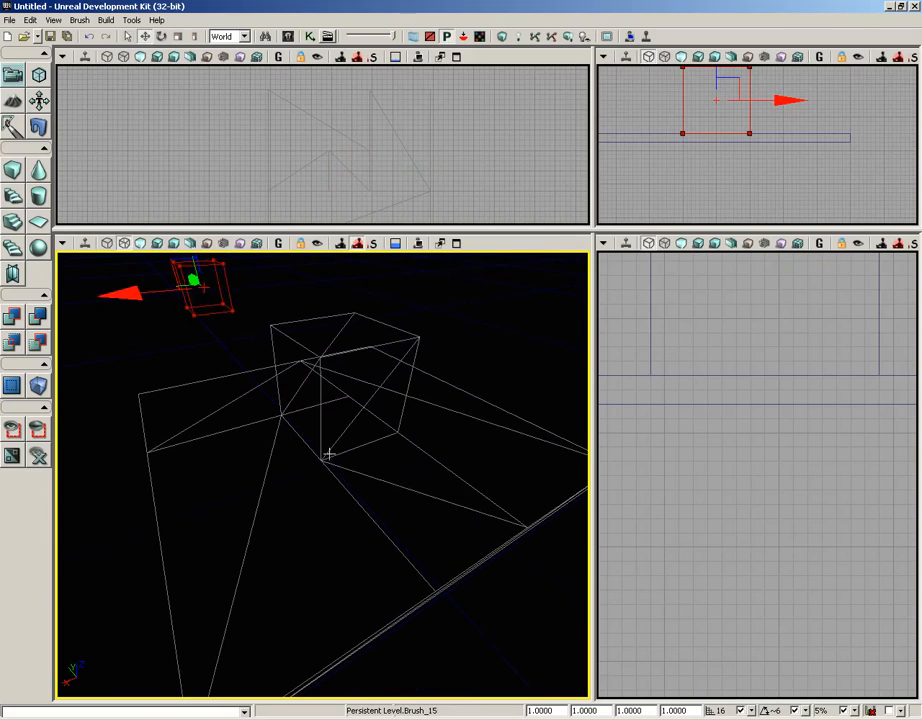
drag(416, 369, 293, 516)
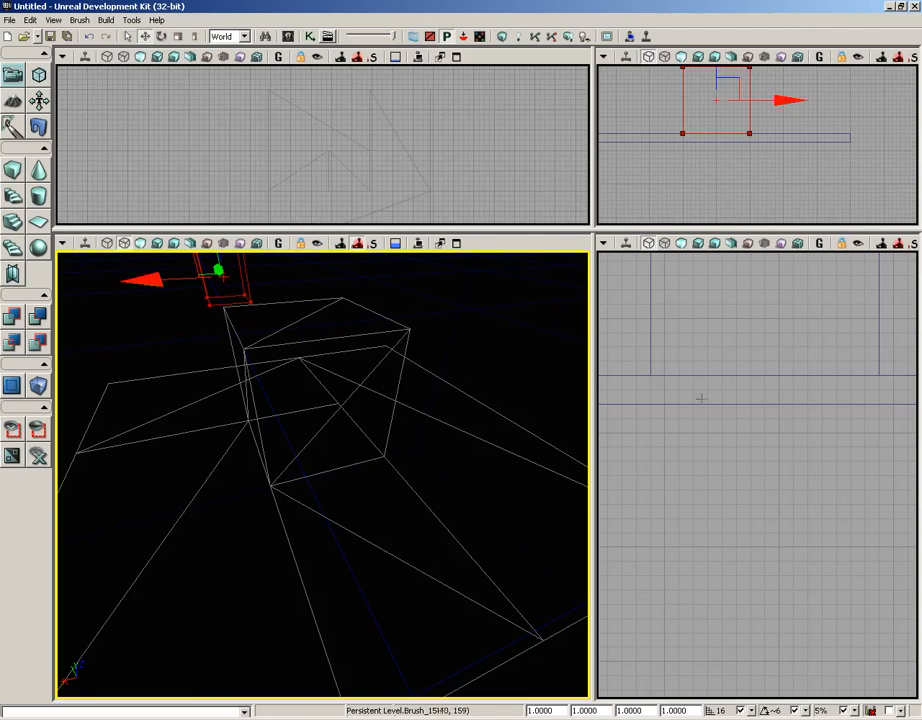
Select the added solid cube brush, raise it slightly, and rebuild the geometry.
scroll(712, 451, down, 5)
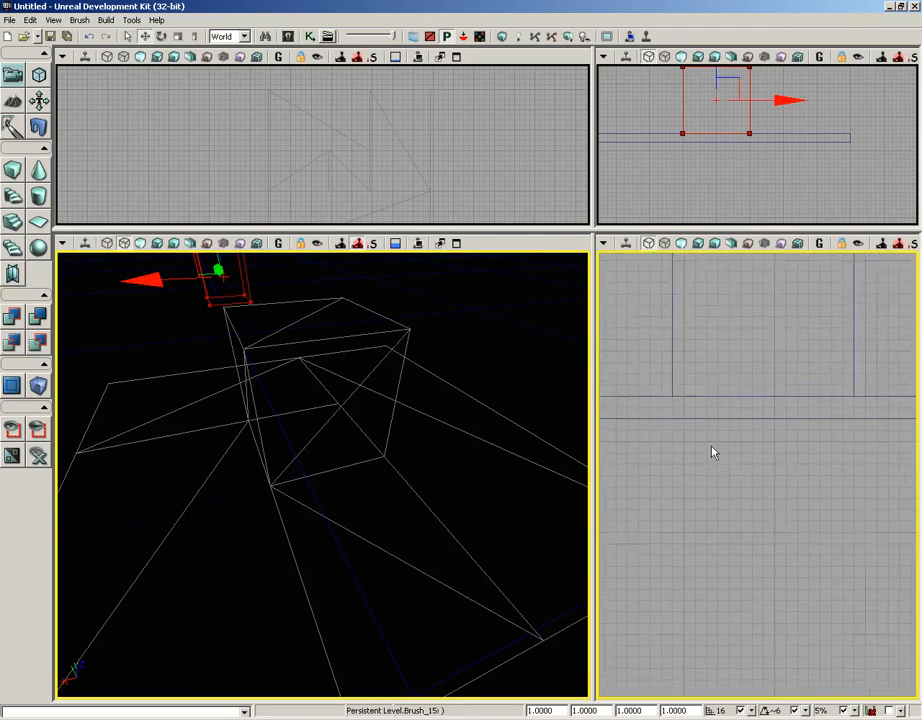
drag(716, 462, 728, 541)
click(704, 453)
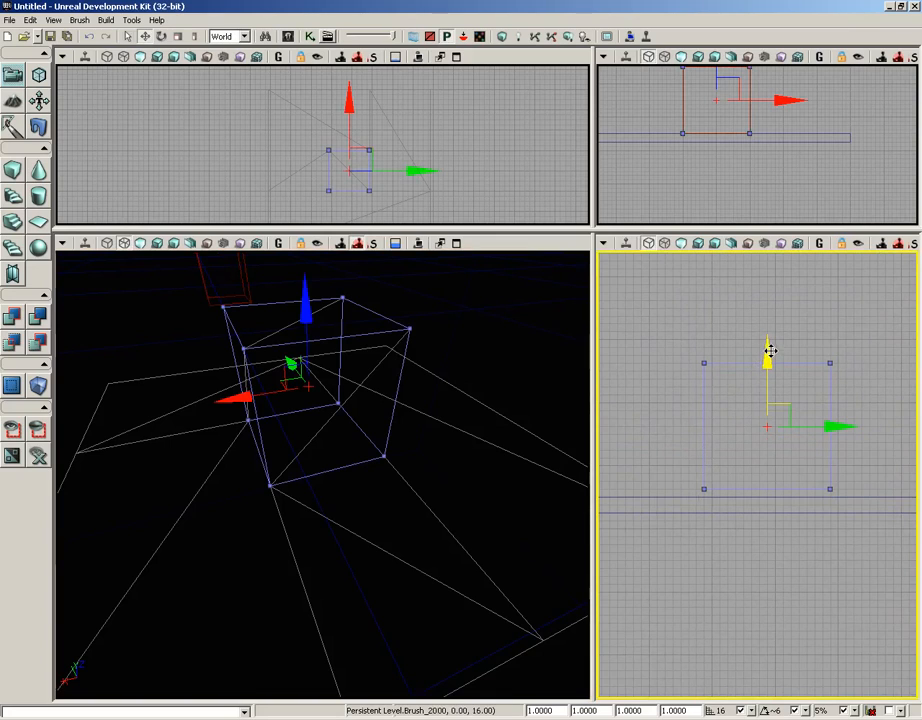
drag(769, 357, 768, 349)
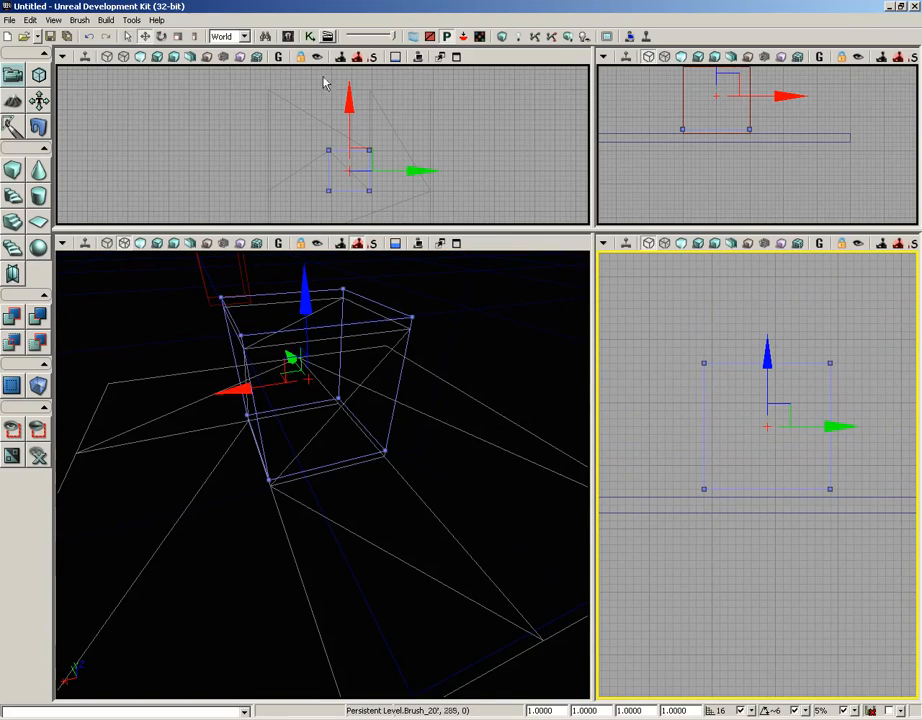
click(105, 20)
click(104, 37)
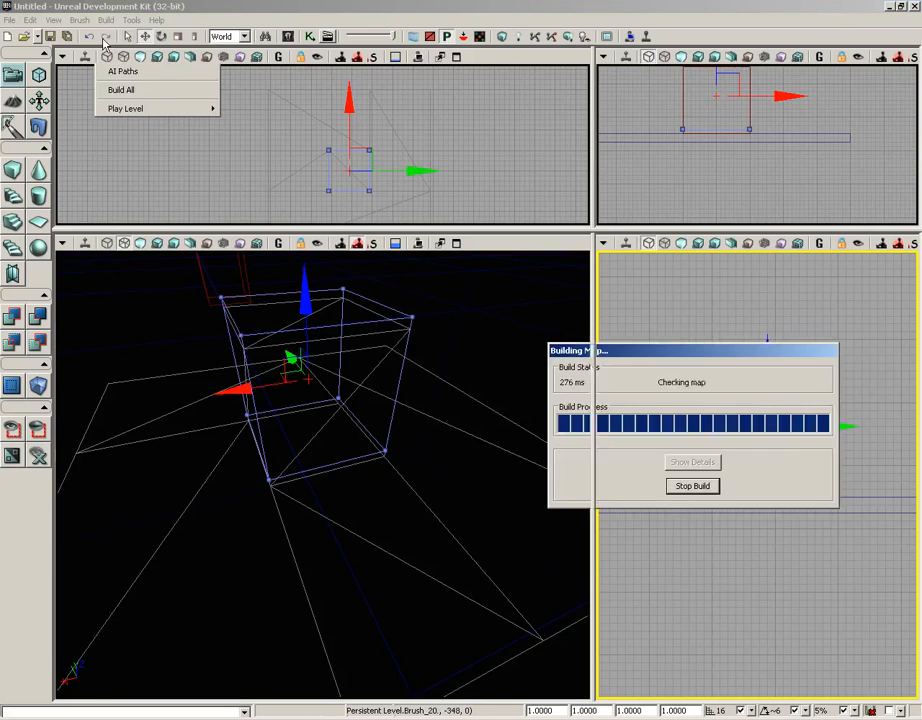
click(827, 315)
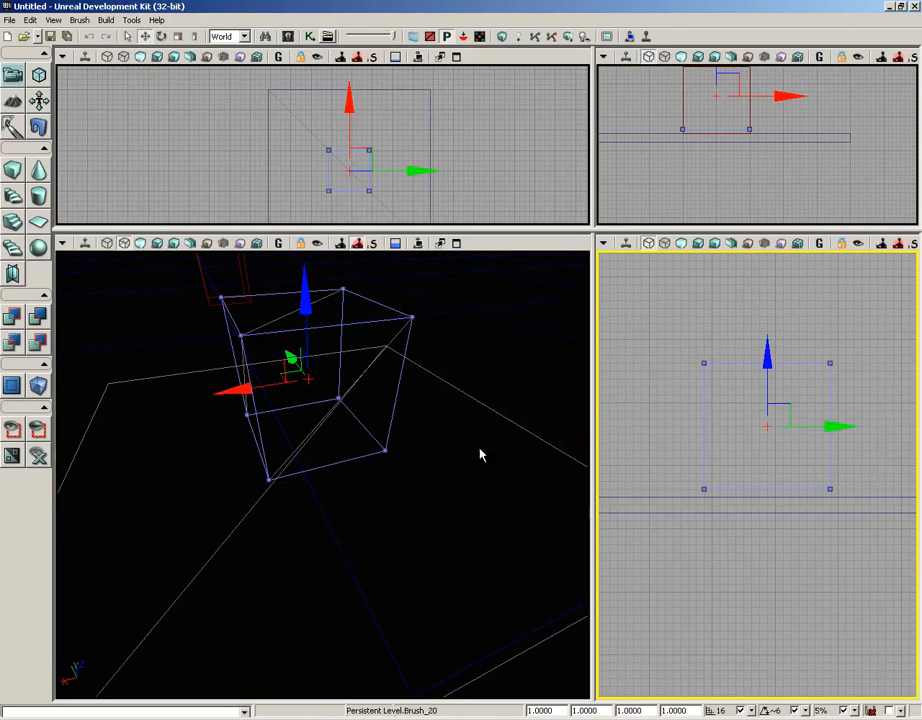
Lower the solid cube brush slightly and rebuild the geometry.
mouse_move(420, 493)
mouse_down()
mouse_move(457, 503)
mouse_move(391, 503)
mouse_move(400, 450)
mouse_move(366, 451)
mouse_move(469, 463)
mouse_move(488, 482)
mouse_move(294, 420)
mouse_up()
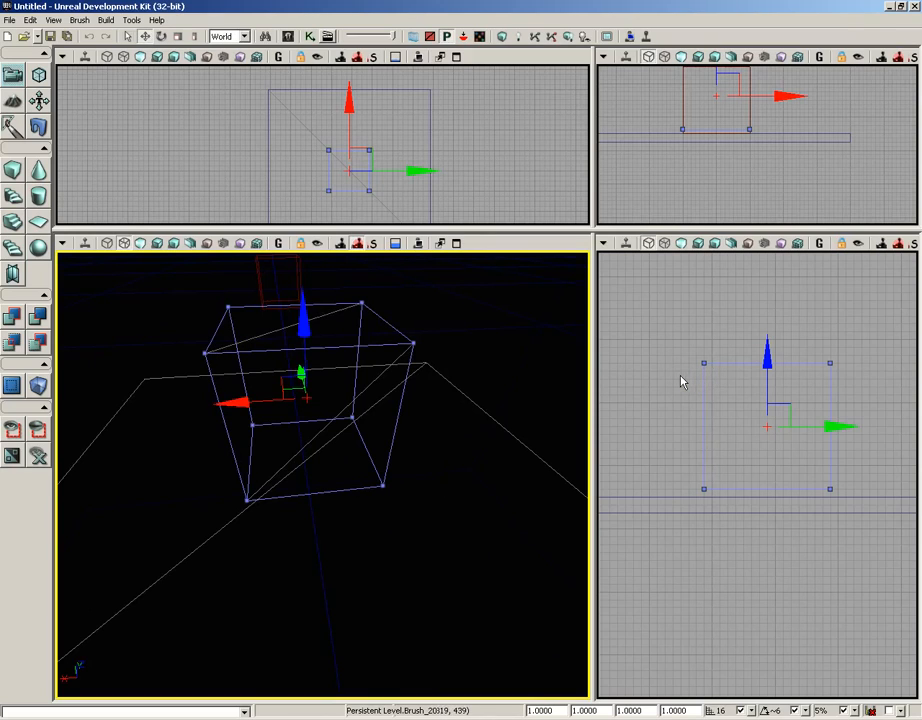
click(769, 362)
drag(771, 364, 768, 371)
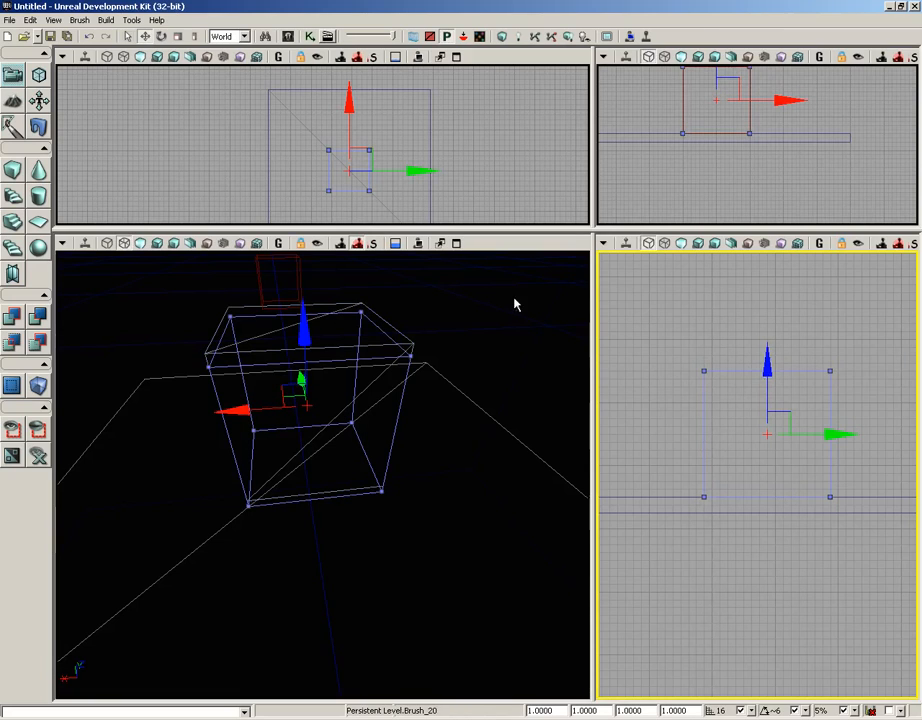
click(105, 20)
click(108, 32)
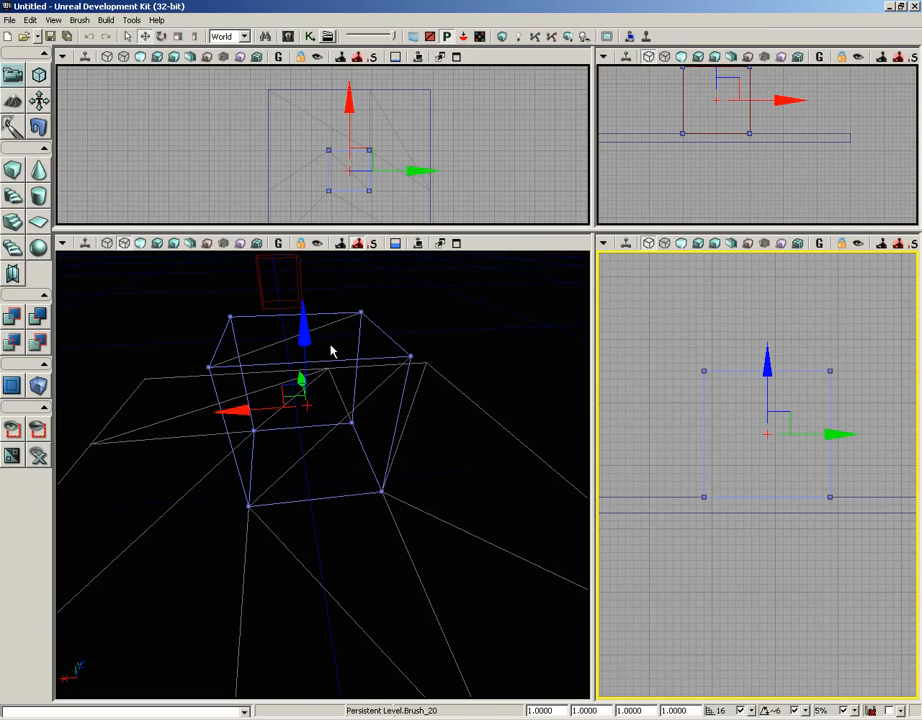
Remove the added solid cube brush and rebuild the geometry.
drag(375, 324, 377, 342)
click(377, 326)
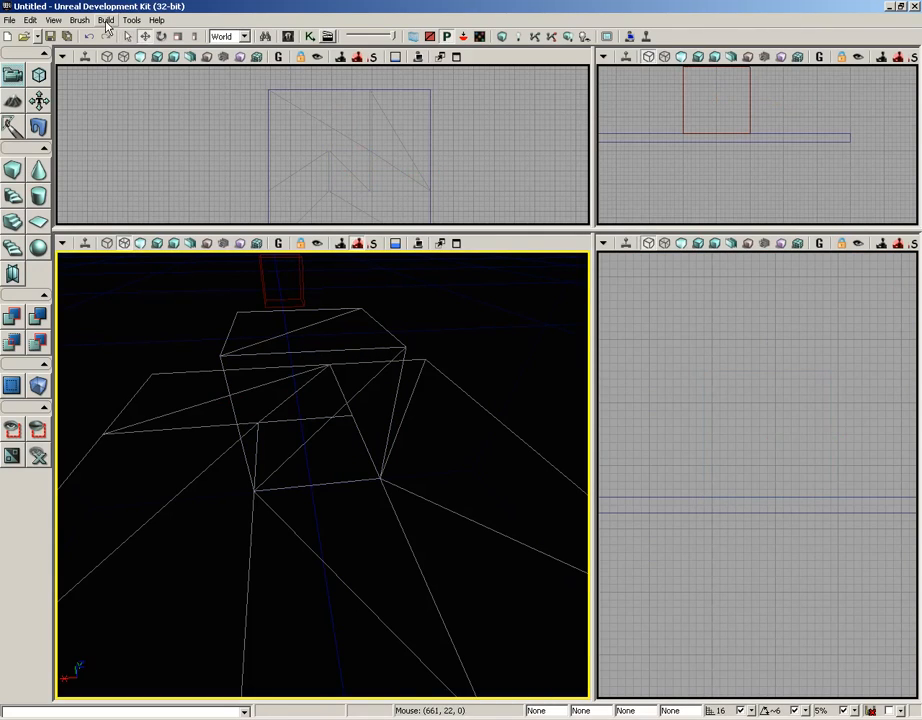
click(106, 21)
click(110, 34)
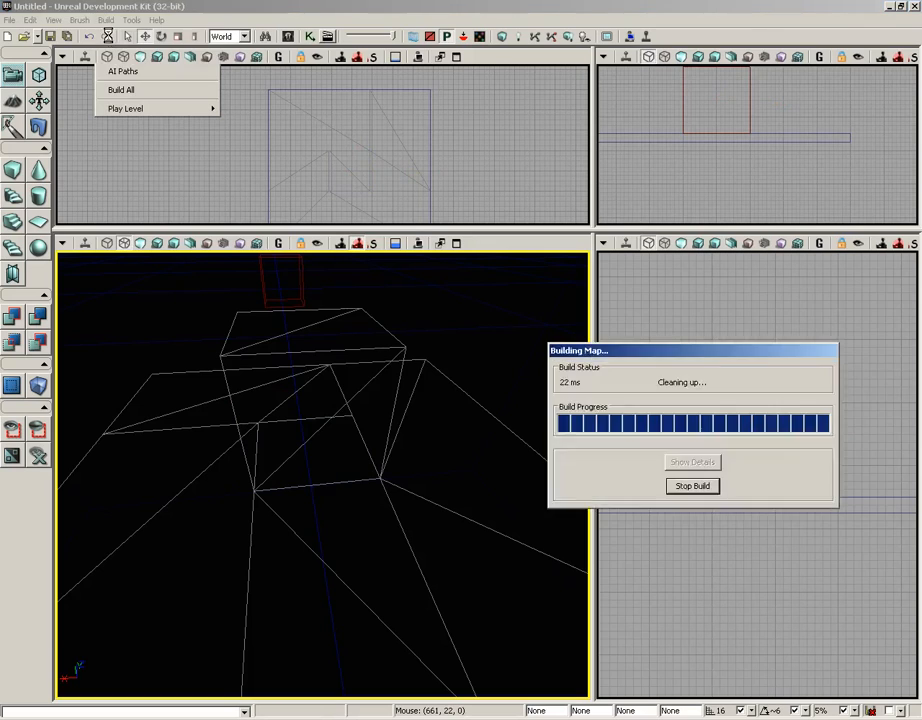
click(812, 312)
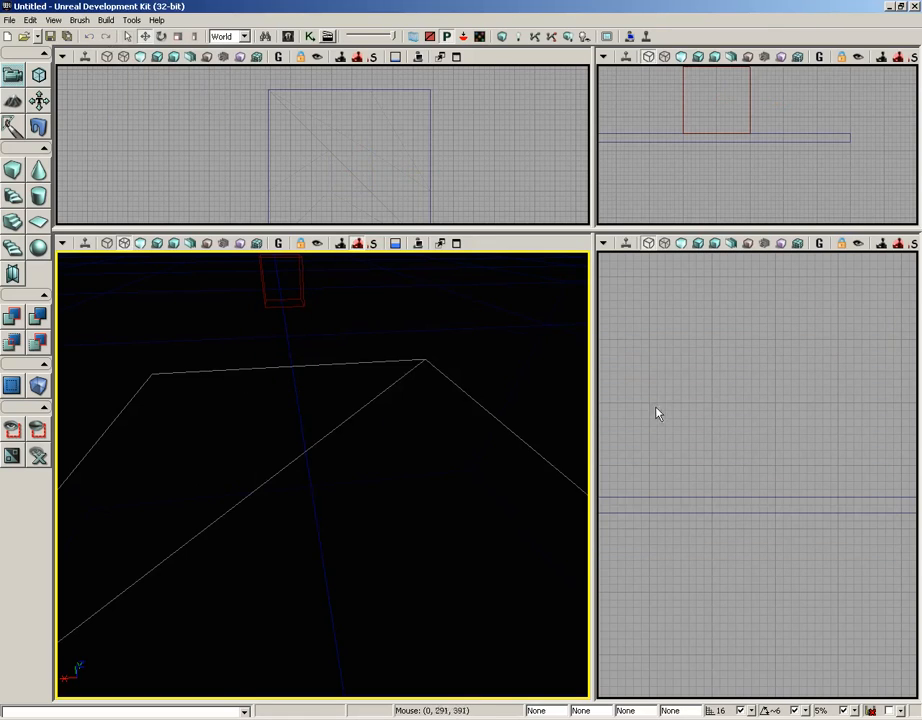
Select the builder brush and move it back onto the centre of the floor slab.
right_drag(378, 437, 379, 454)
drag(379, 454, 379, 472)
right_drag(379, 472, 375, 378)
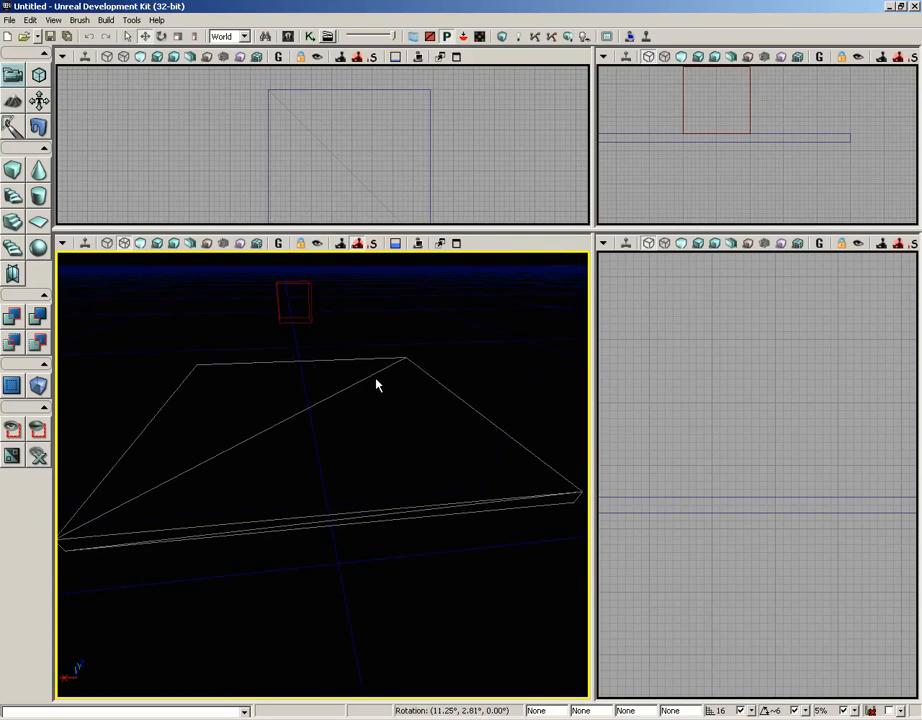
click(311, 311)
scroll(700, 356, down, 6)
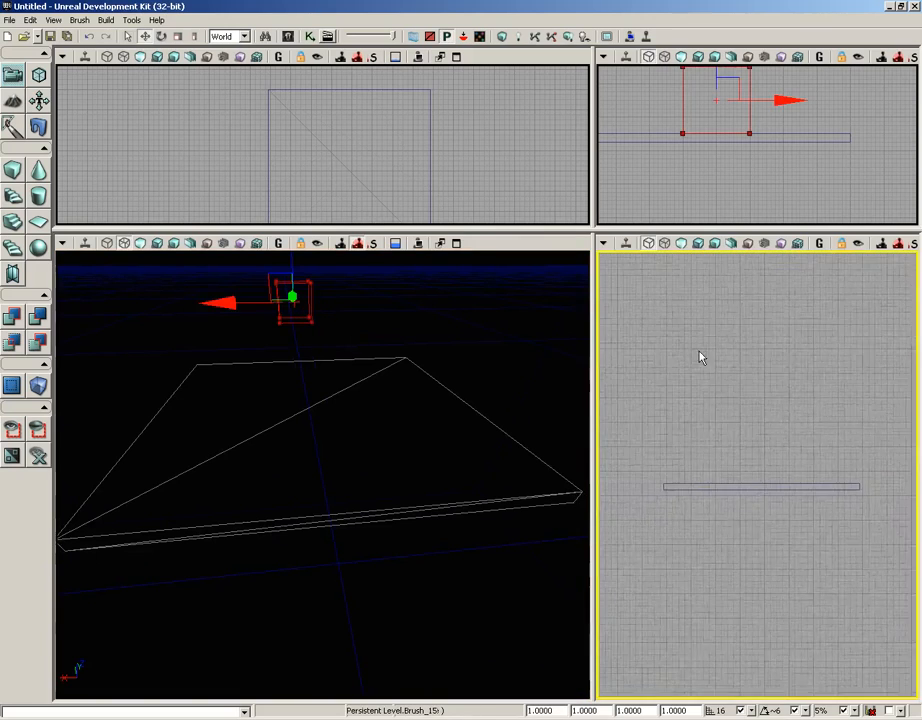
right_drag(749, 456, 618, 483)
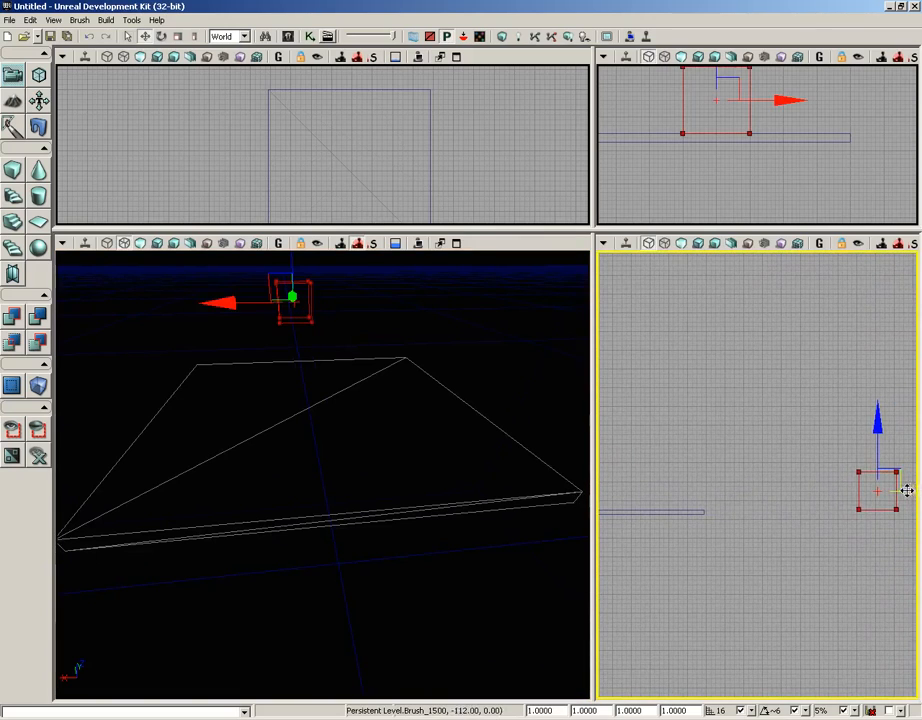
drag(907, 492, 663, 492)
scroll(716, 549, up, 3)
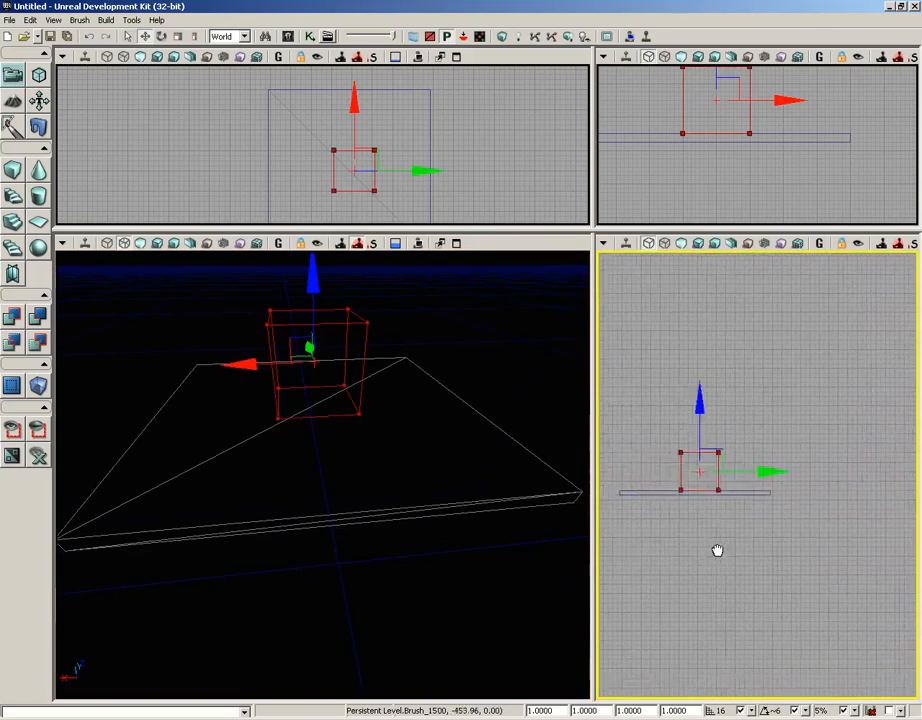
scroll(767, 618, up, 1)
right_drag(746, 547, 759, 559)
drag(766, 474, 762, 475)
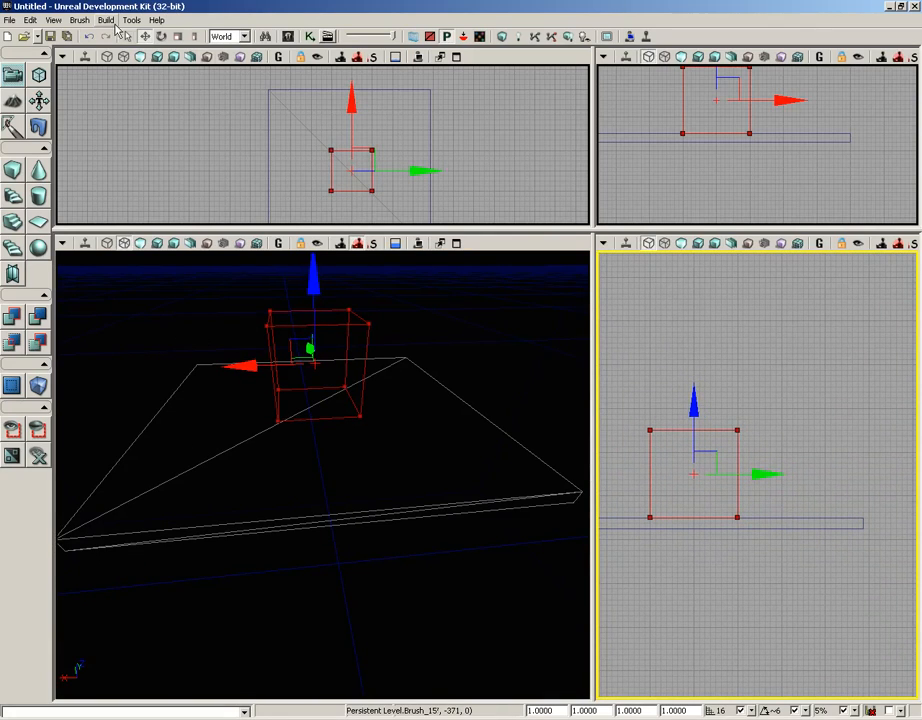
Add the builder brush as a semi-solid special brush, then move the builder brush aside.
click(106, 22)
mouse_move(80, 23)
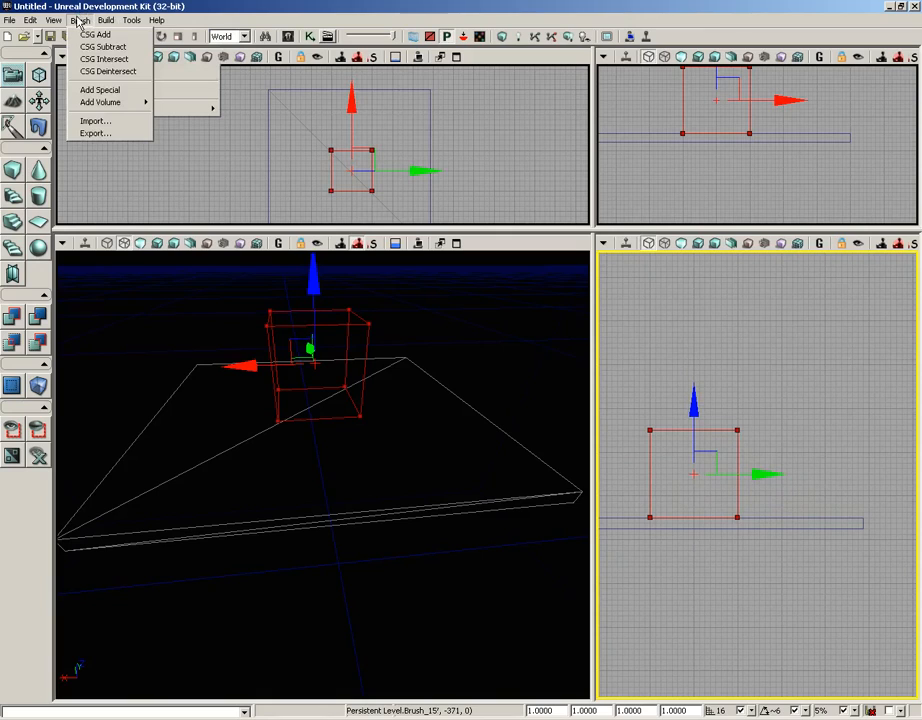
click(95, 89)
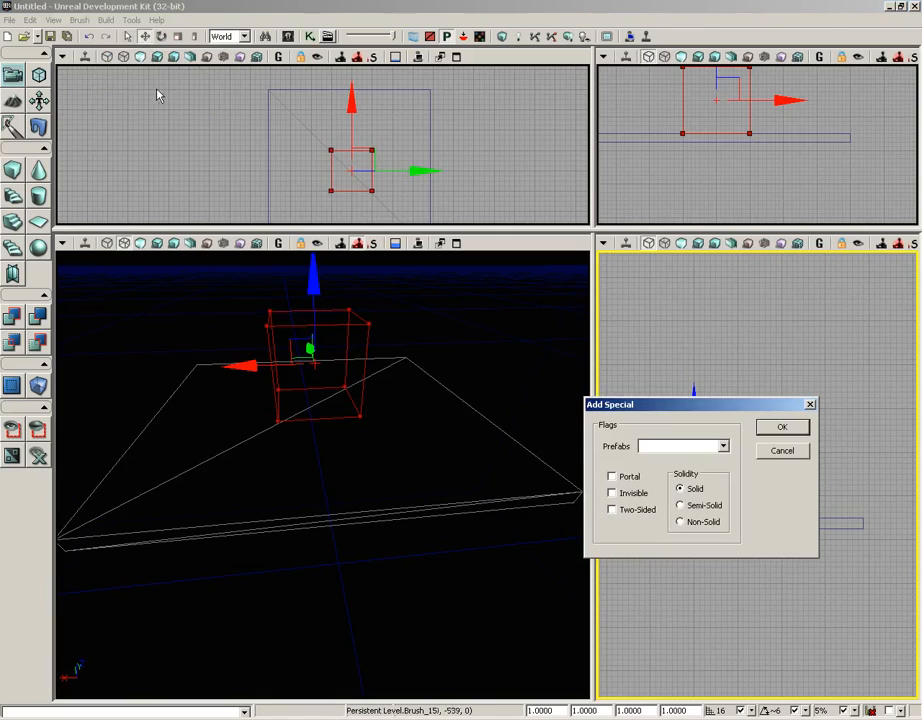
click(701, 510)
click(781, 428)
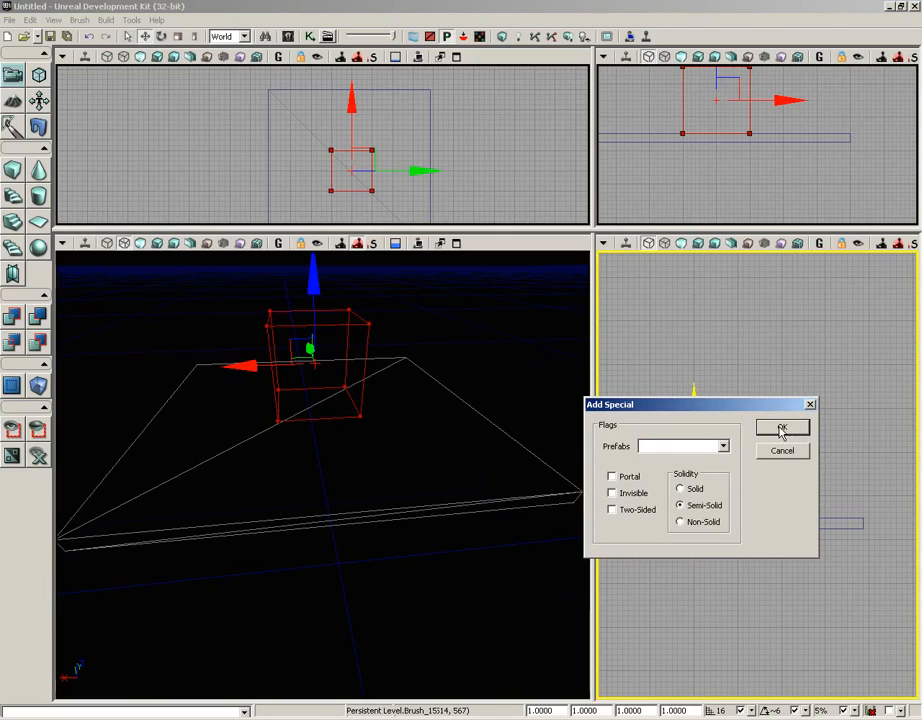
drag(495, 413, 518, 341)
mouse_move(488, 379)
mouse_down()
mouse_move(506, 366)
mouse_move(473, 363)
mouse_move(335, 494)
mouse_up()
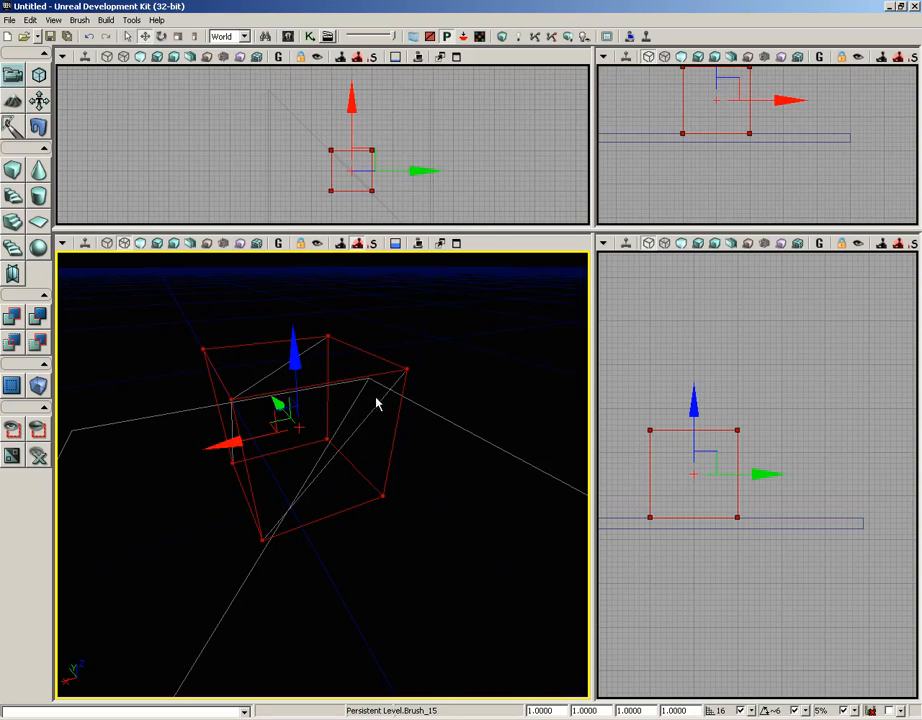
mouse_move(218, 438)
mouse_down()
mouse_move(425, 392)
mouse_move(587, 372)
mouse_up()
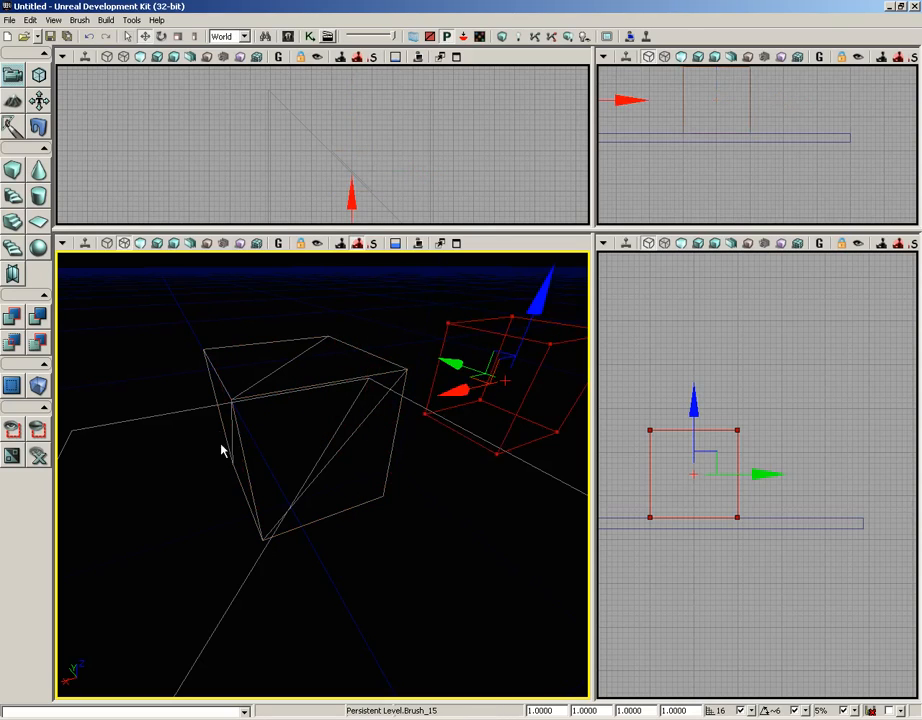
click(78, 21)
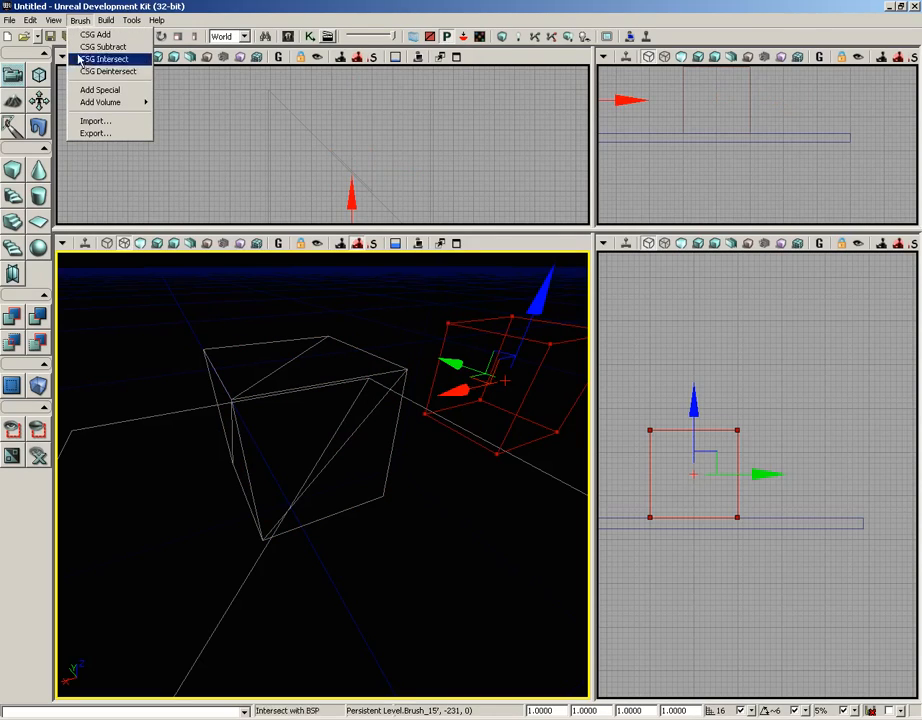
click(82, 91)
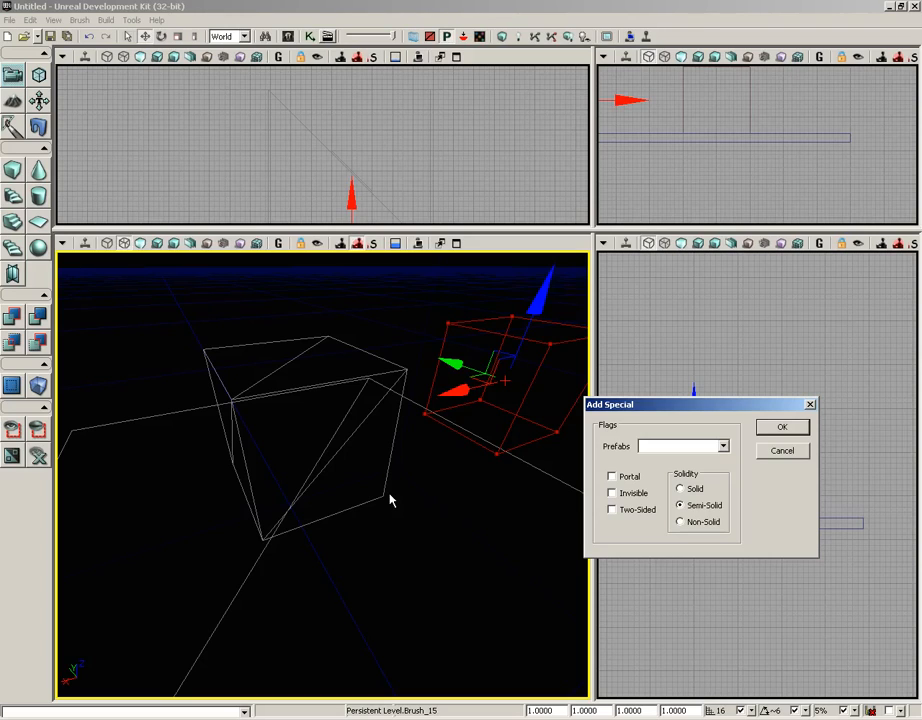
click(800, 451)
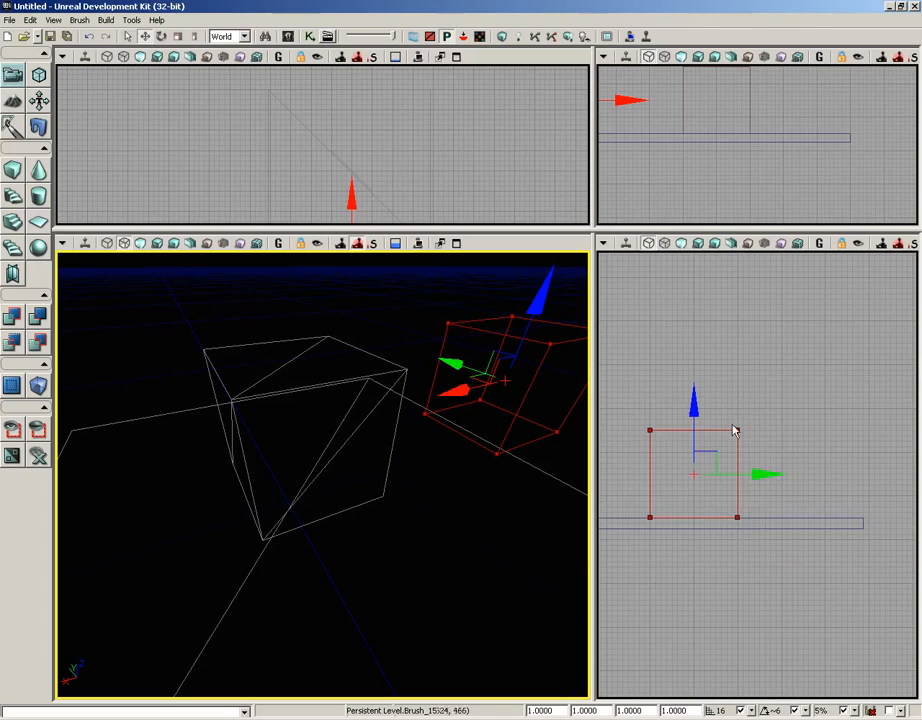
Start a new level with additive geometry style, discarding the unsaved changes to the current level.
click(9, 20)
click(18, 35)
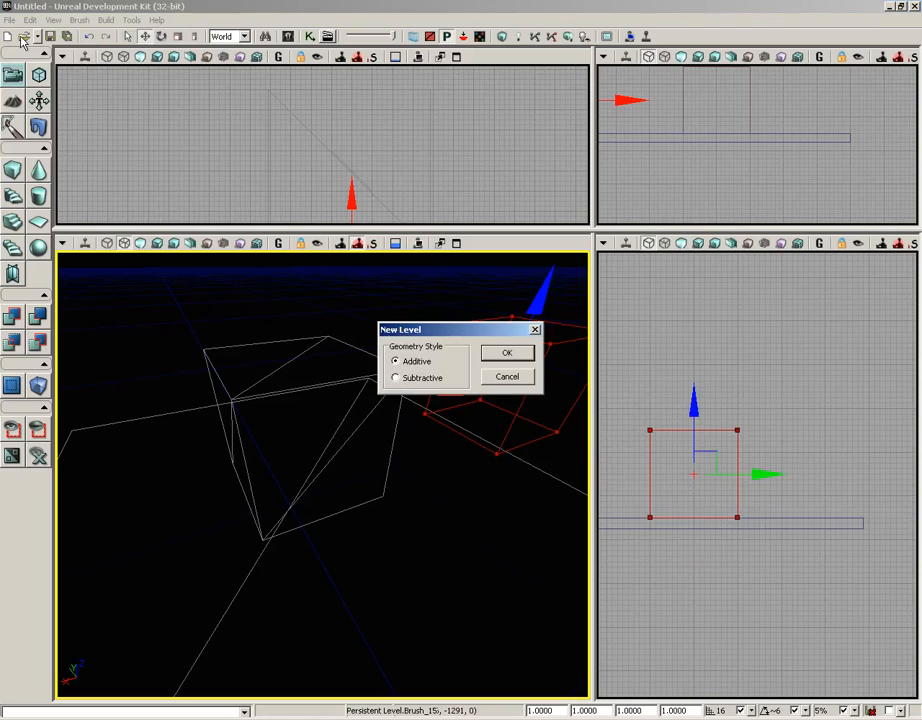
click(524, 354)
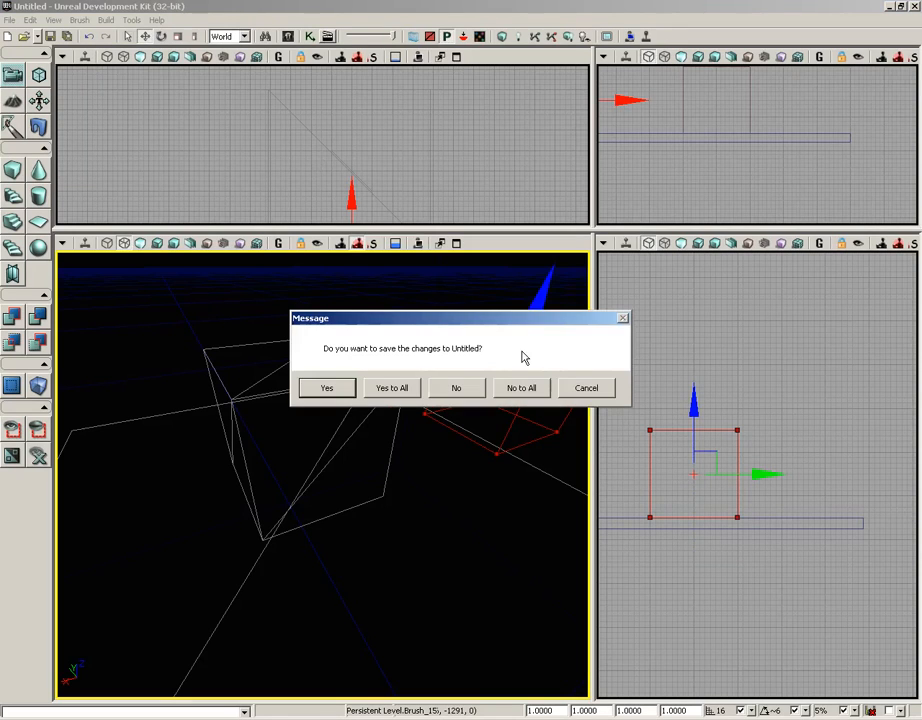
click(453, 390)
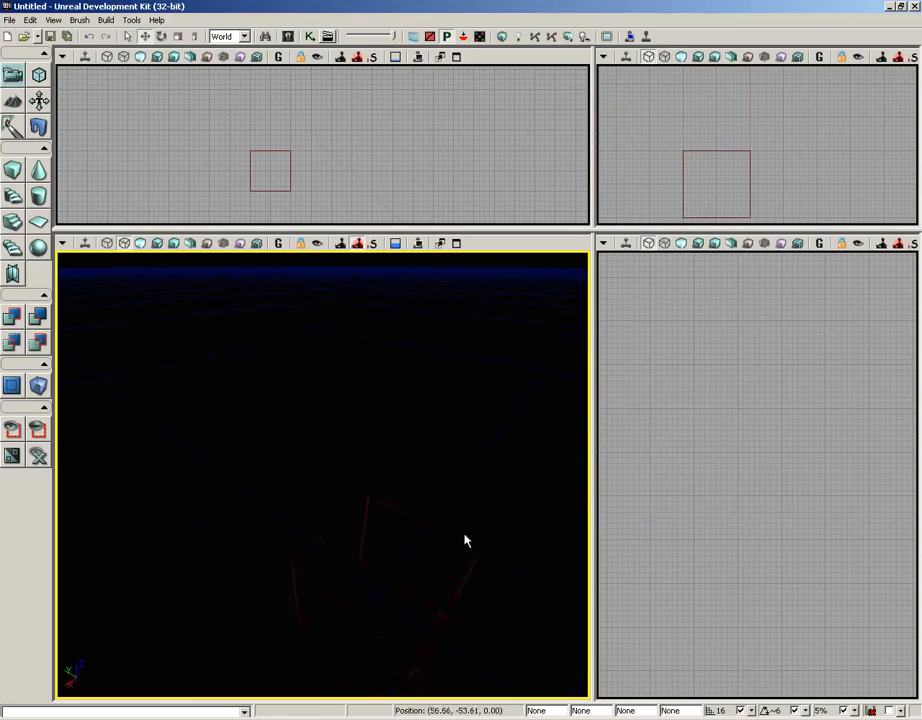
Import ColumnCore.ASE as the builder brush with merged faces and the solid mesh option.
click(80, 20)
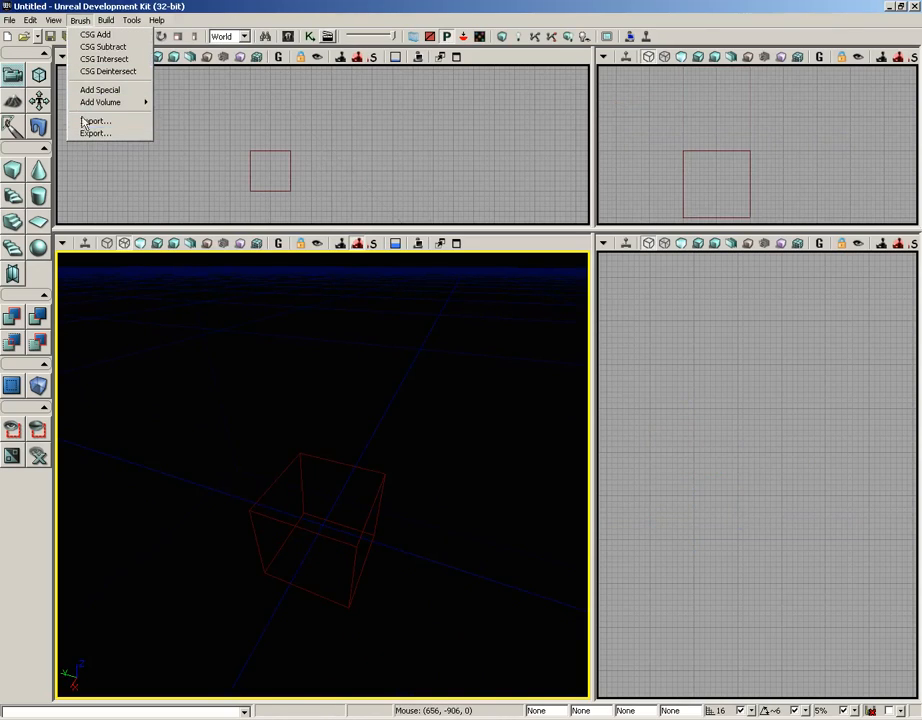
mouse_move(93, 106)
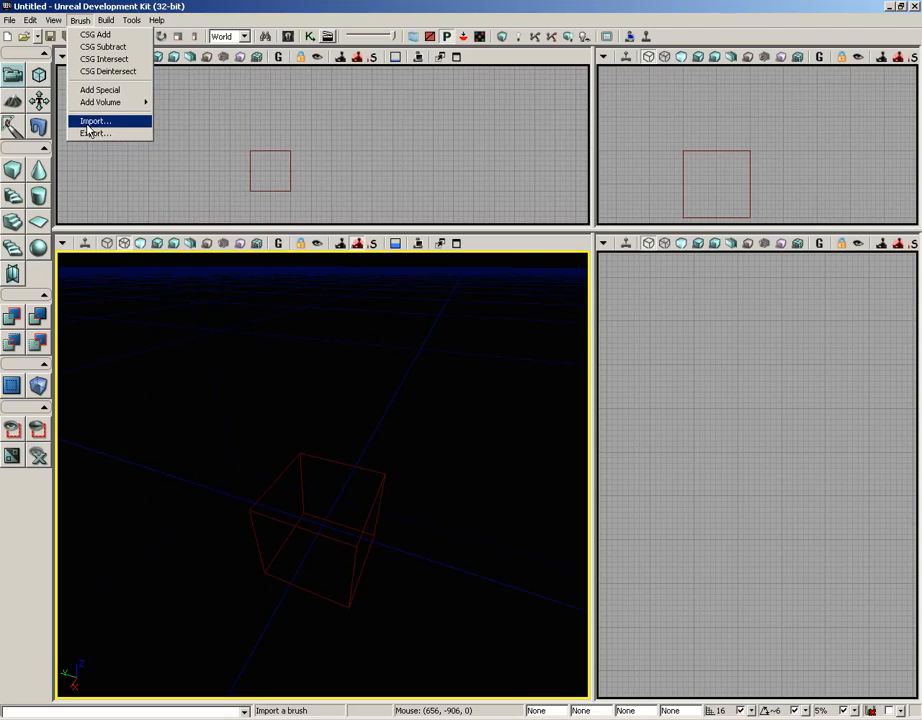
click(86, 122)
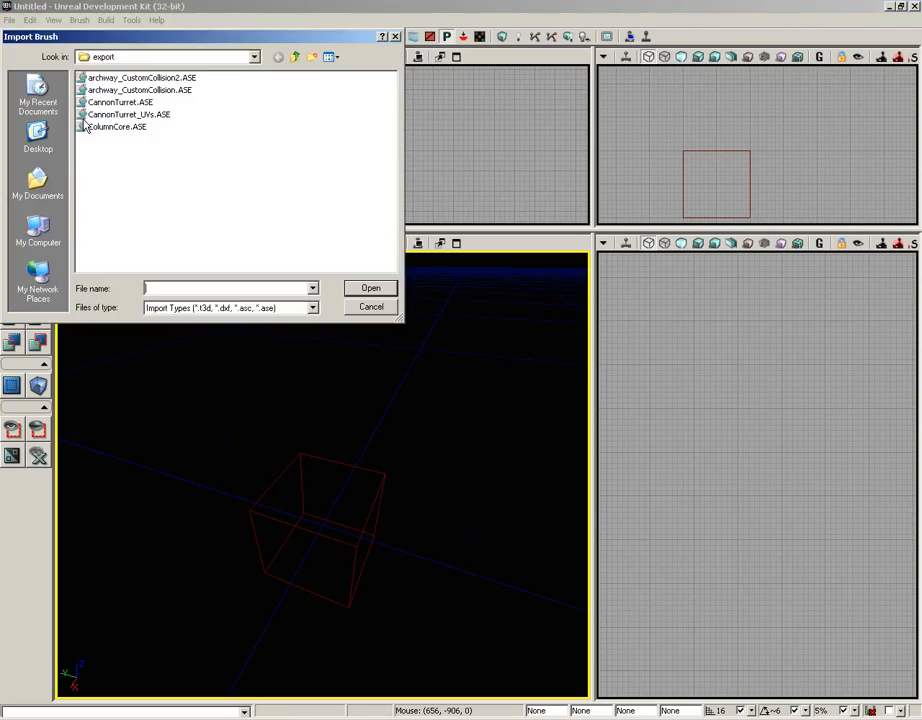
click(100, 129)
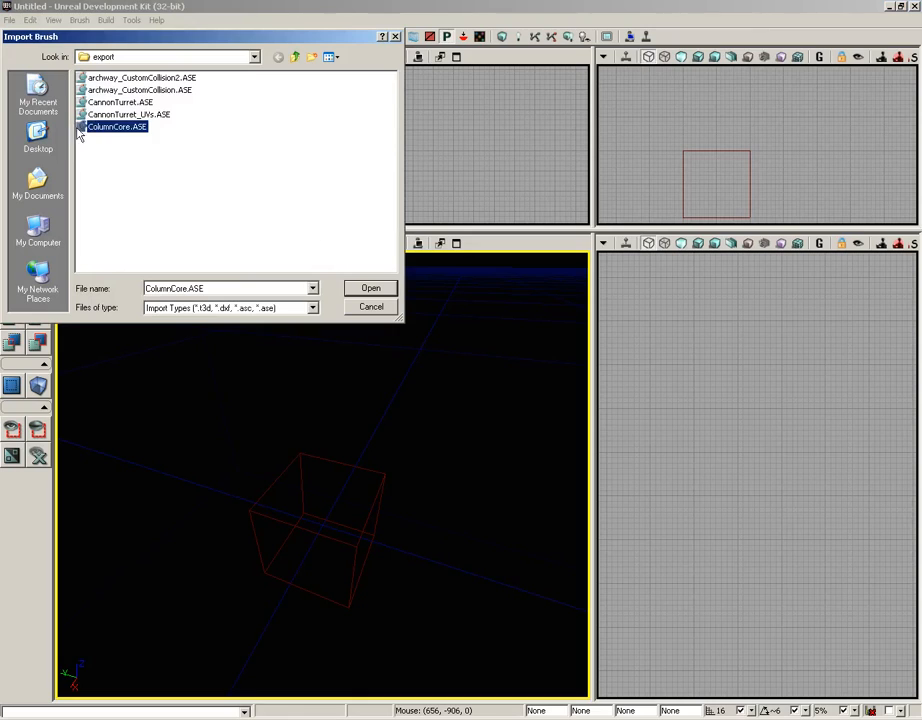
click(388, 290)
click(362, 341)
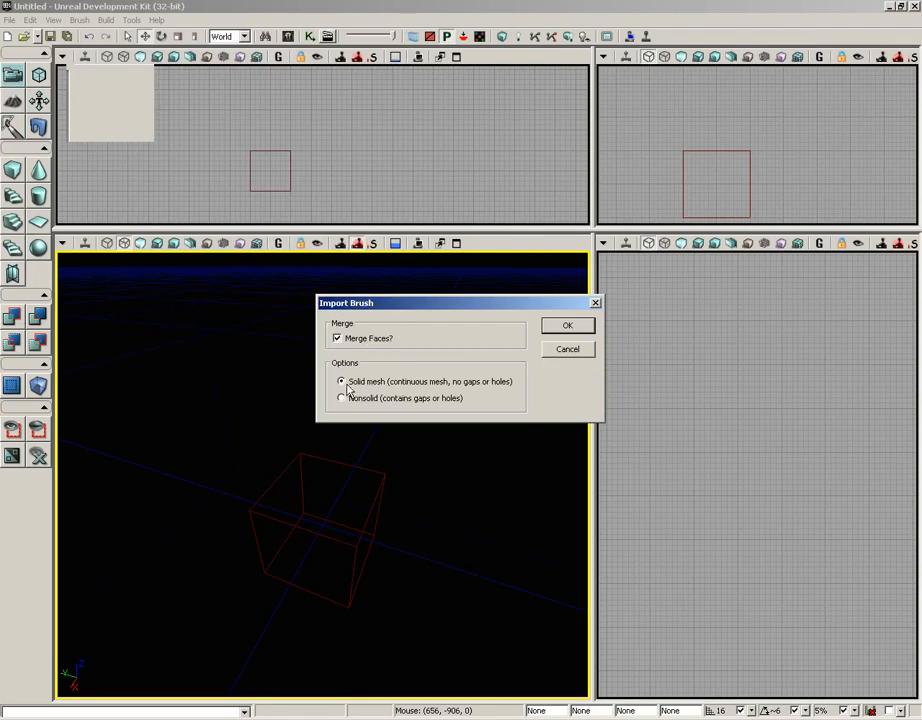
click(567, 326)
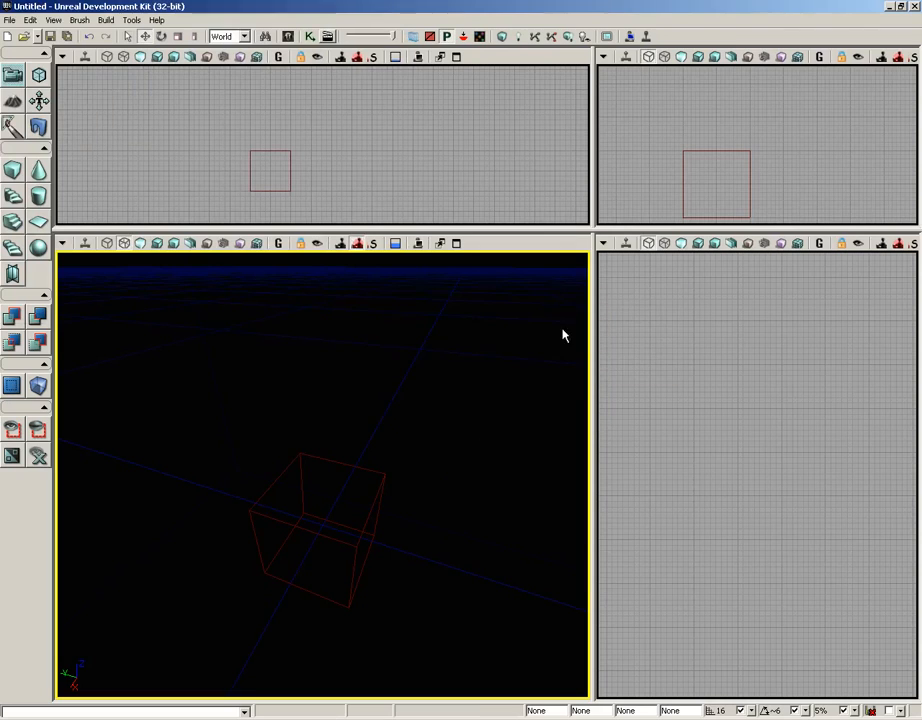
click(376, 500)
mouse_move(387, 485)
mouse_down()
mouse_move(378, 402)
mouse_move(392, 467)
mouse_move(395, 405)
mouse_move(395, 474)
mouse_up()
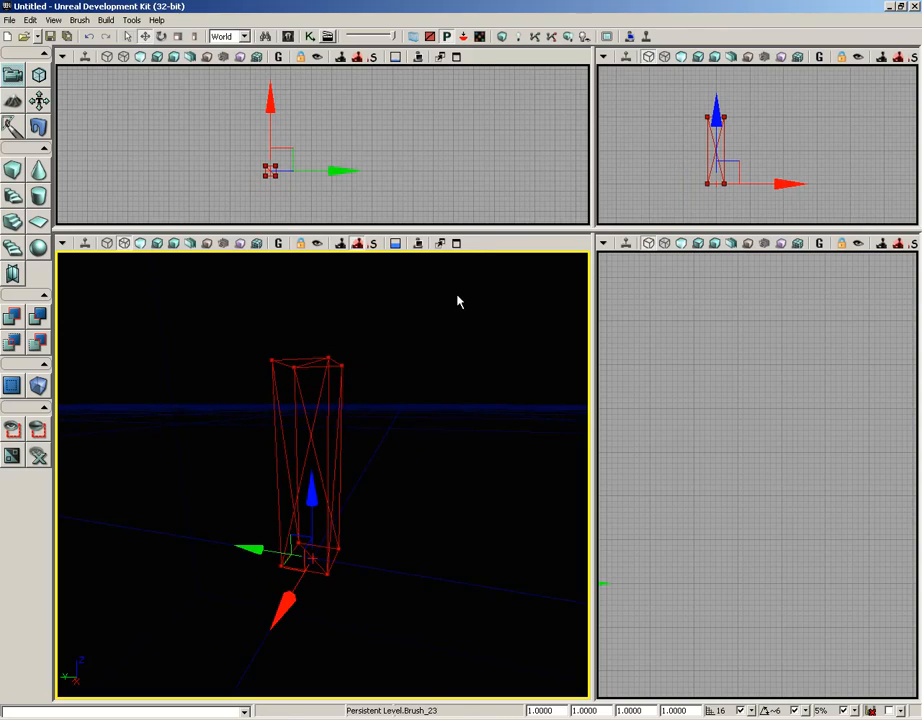
click(79, 20)
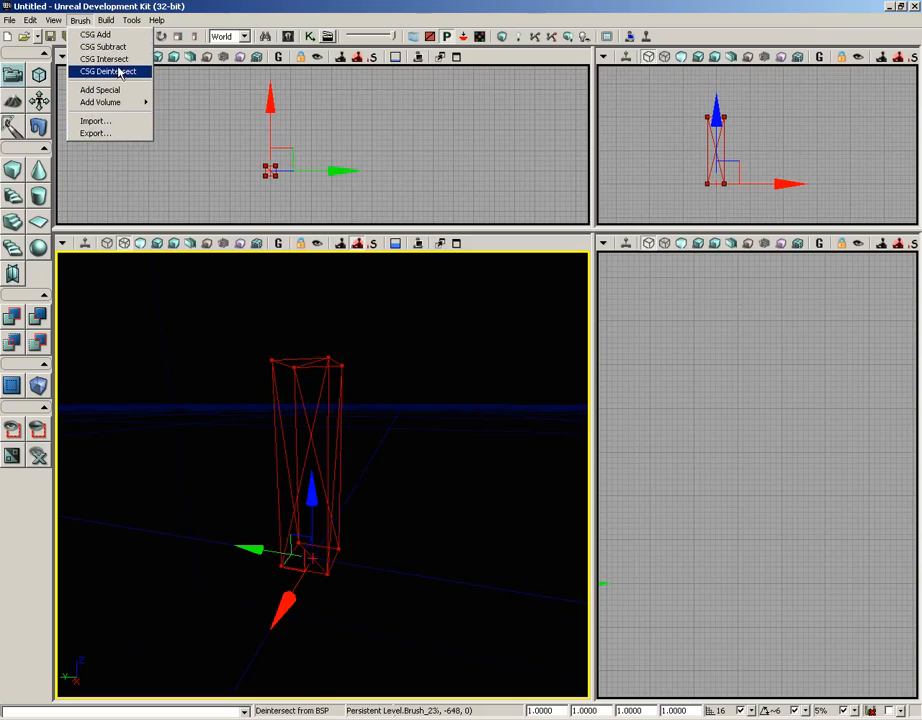
mouse_move(105, 104)
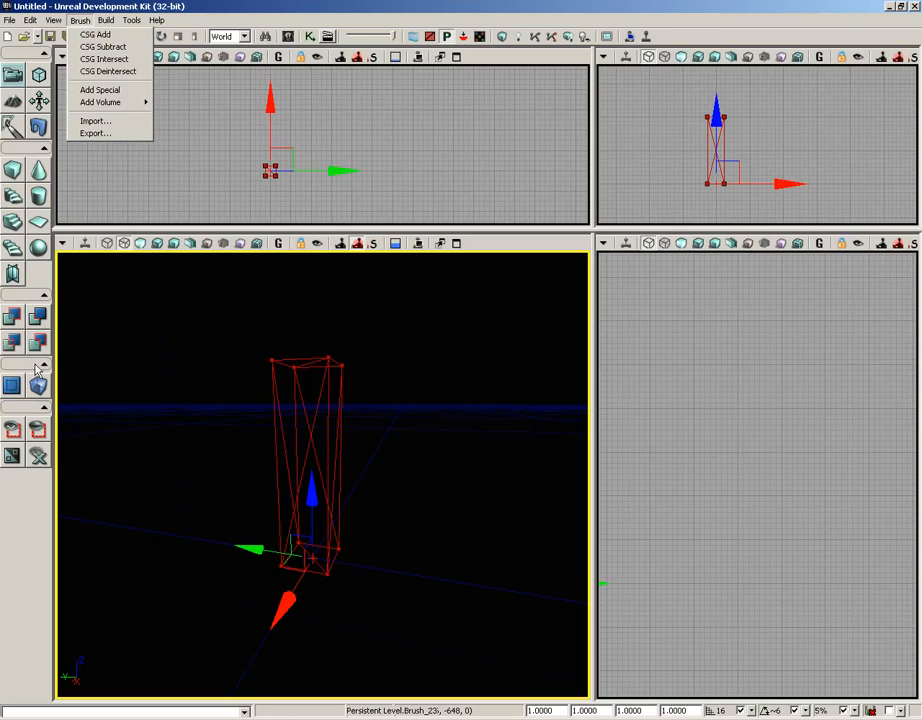
drag(171, 361, 171, 381)
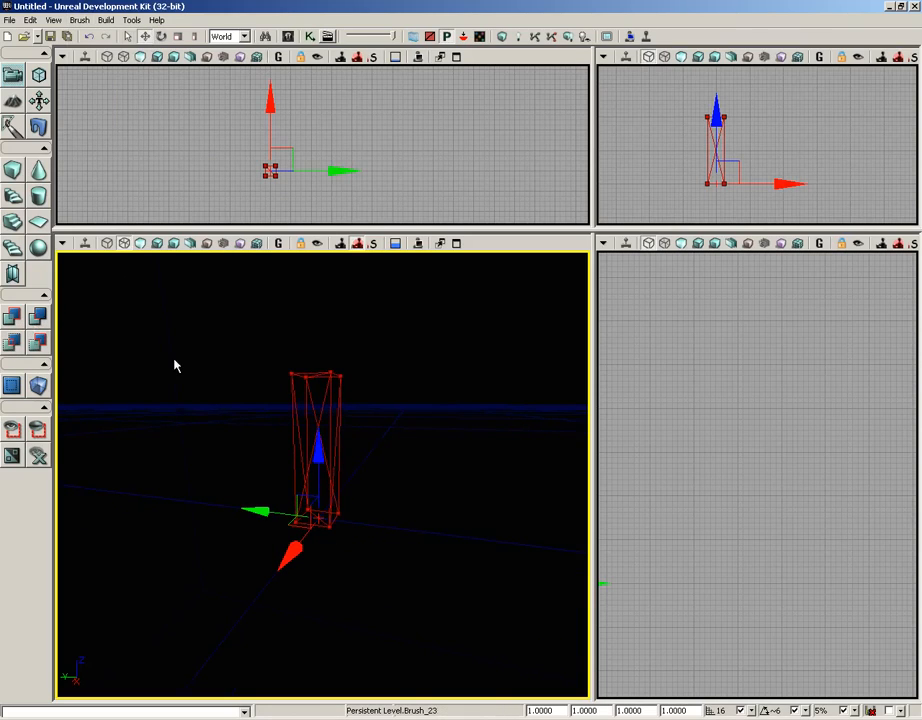